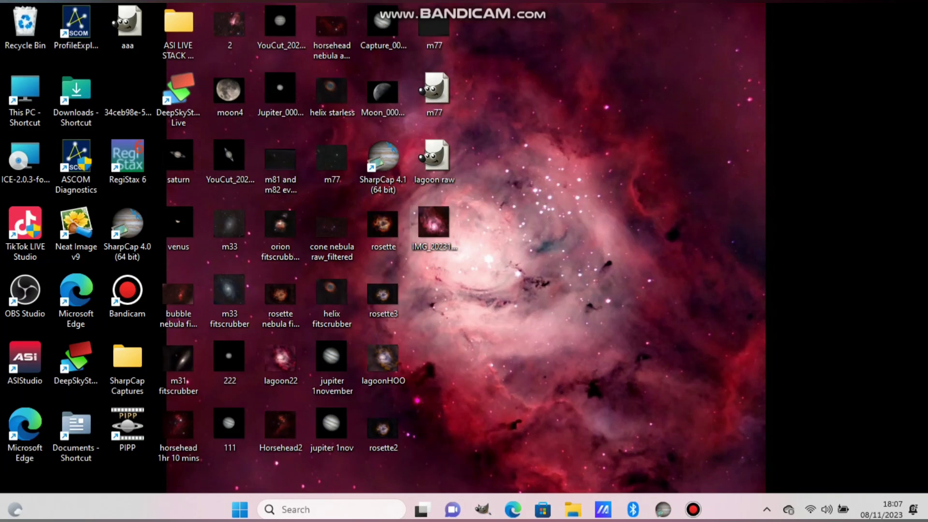
Step: View the finished Lagoon Nebula images IMG_20231007_191636_312.jpg and lagoon22.jpg, closing each one after inspecting it
double_click(434, 223)
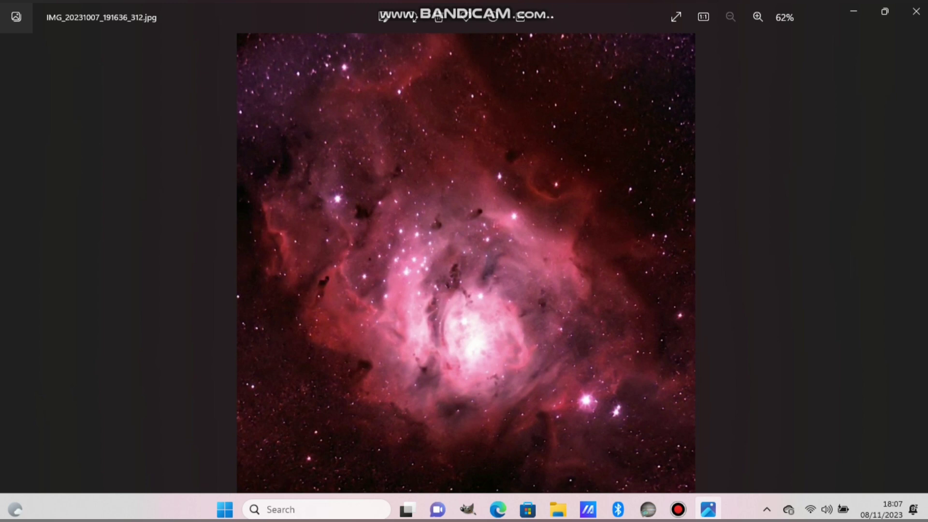
left_click(916, 12)
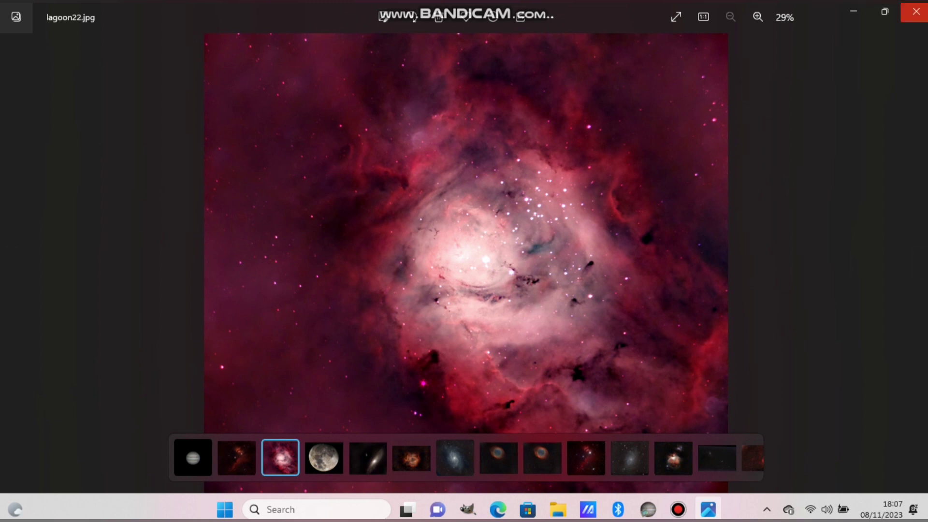
left_click(916, 11)
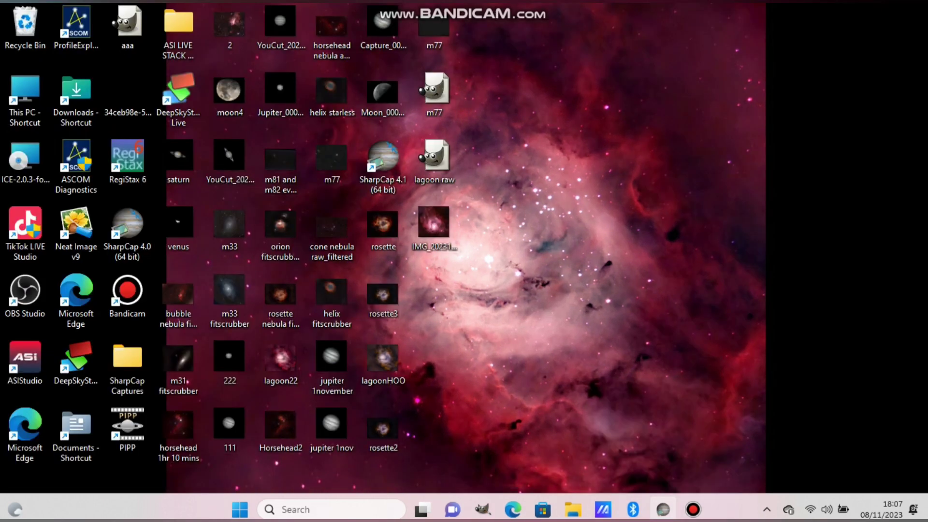
Step: Switch to SharpCap and review the save options for the live stack without saving anything
left_click(663, 509)
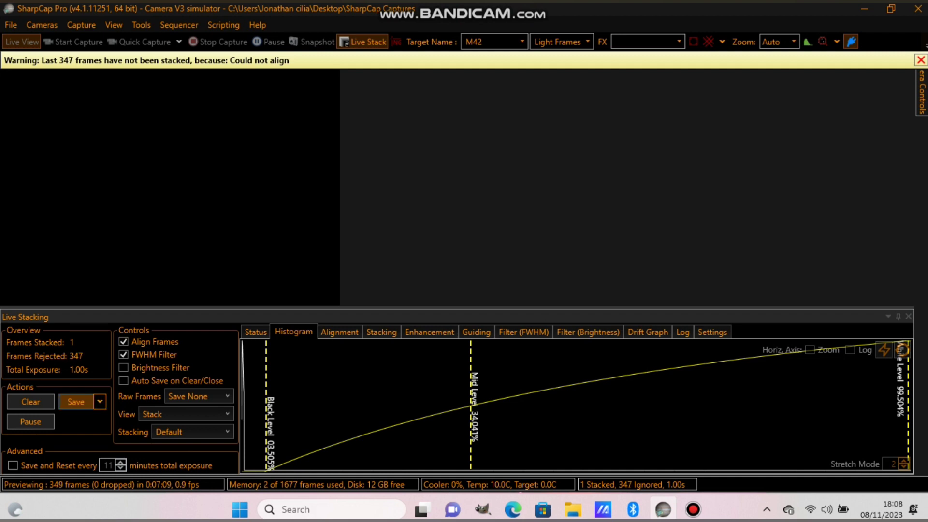
left_click(99, 401)
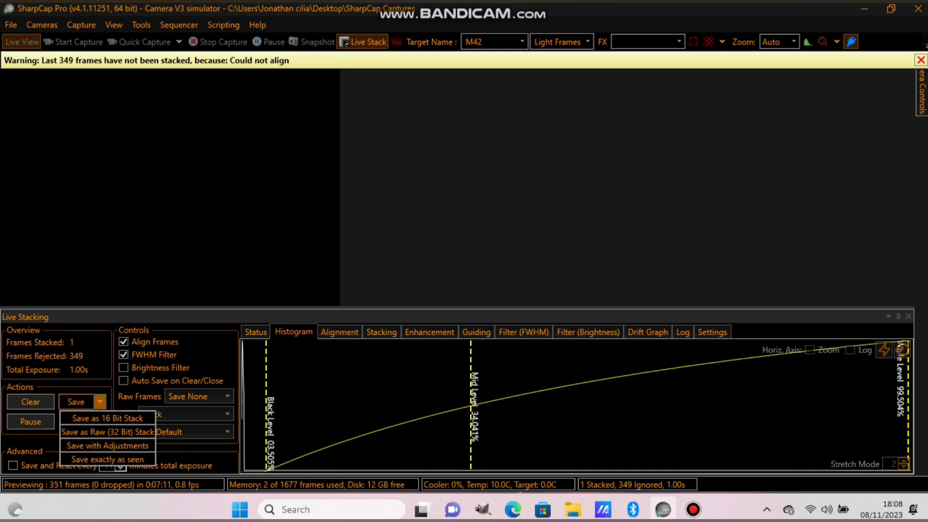
left_click(99, 402)
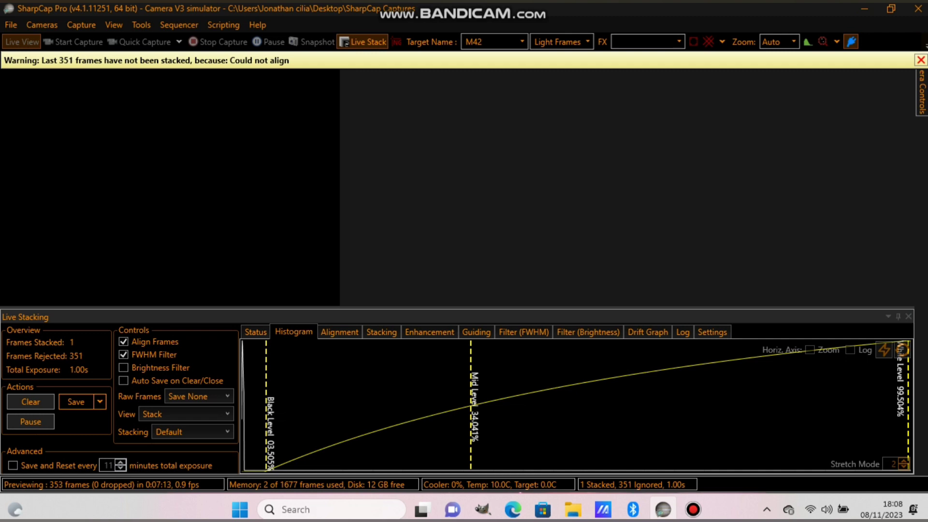
left_click(99, 402)
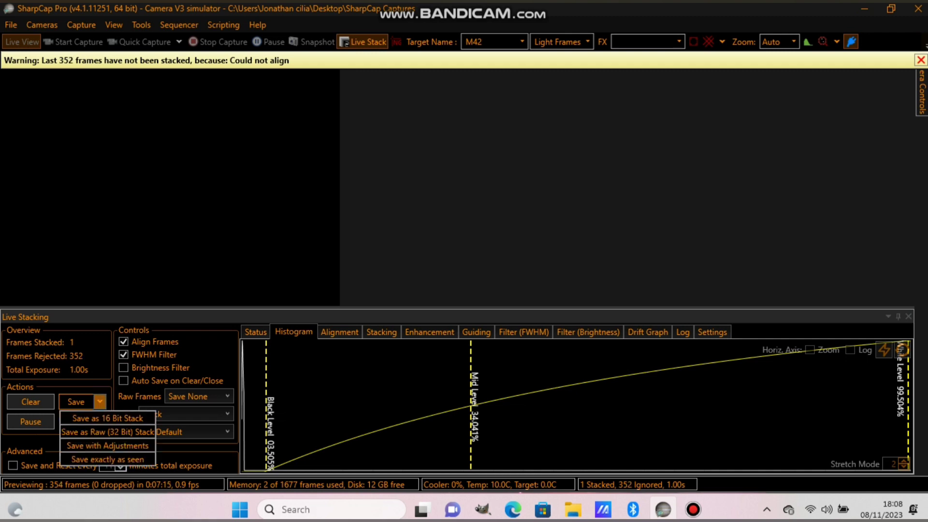
key("Escape")
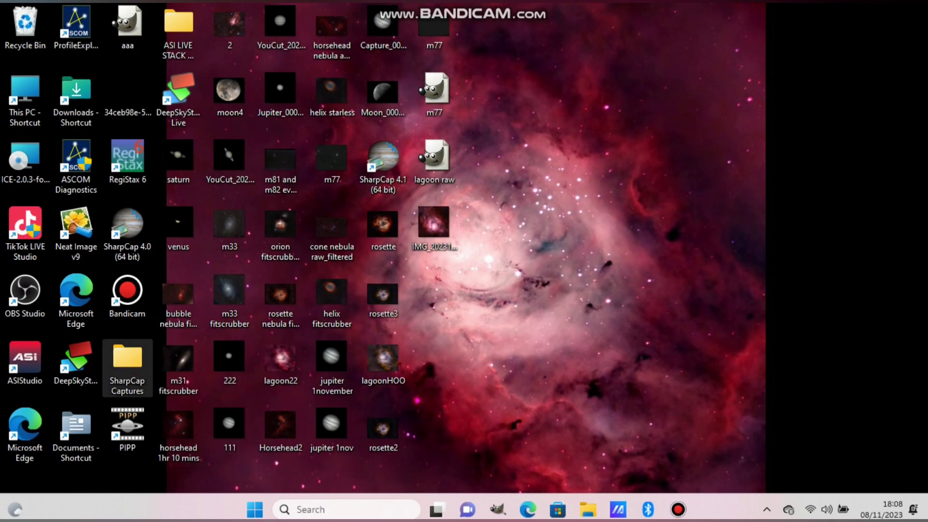
Step: Locate the Stack_16bits_204frames_816s FITS file under SharpCap Captures, 2023-11-04, M77, 23_14_13, and close the folder
double_click(127, 364)
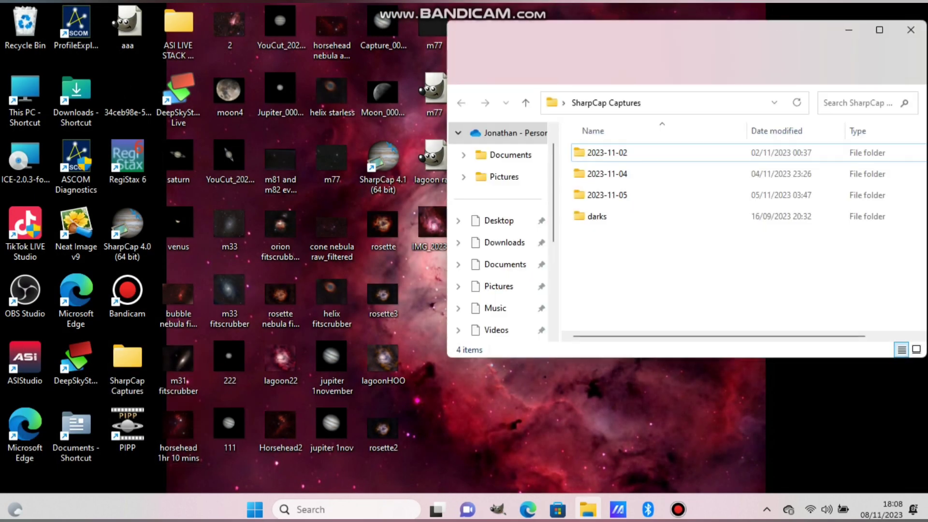
double_click(607, 174)
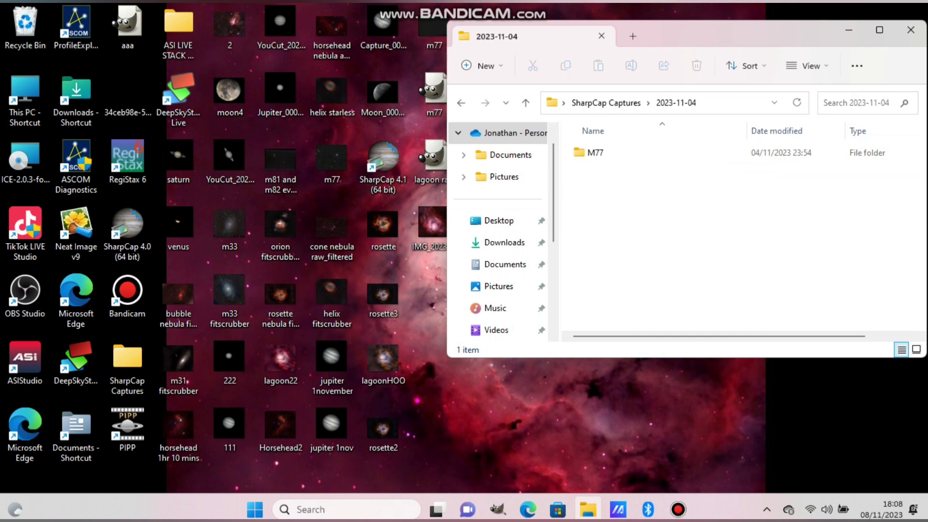
double_click(597, 153)
double_click(597, 152)
left_click(638, 174)
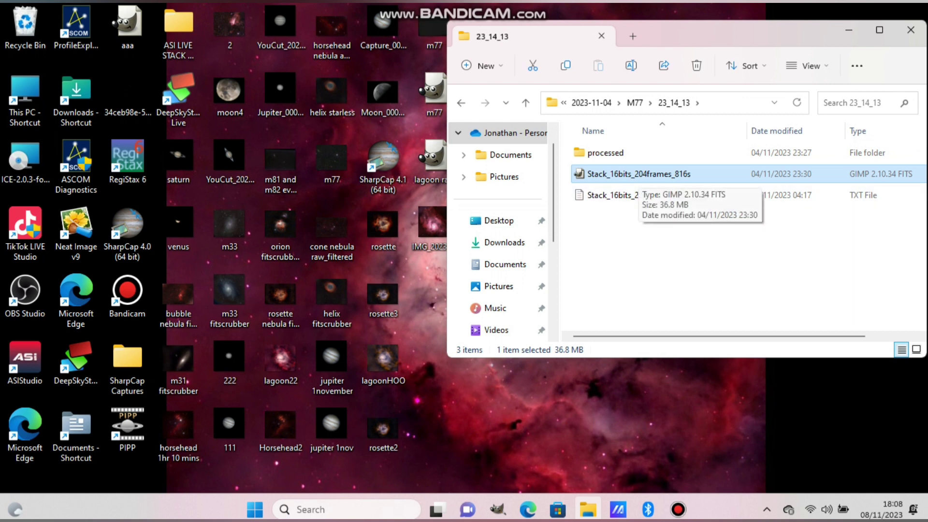
left_click(911, 30)
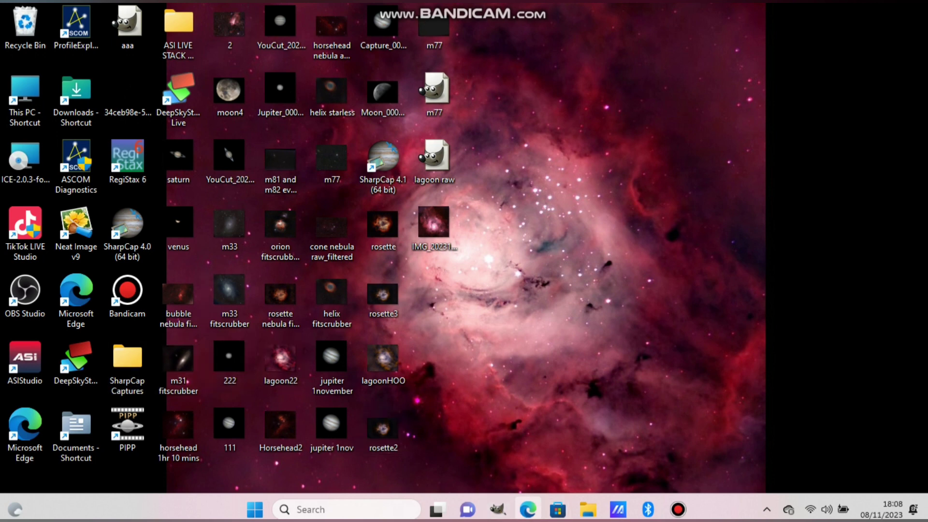
Step: Switch to Microsoft Edge, search Google for fitscrubber and open the Mellican Astro FITS Scrubber page
left_click(527, 509)
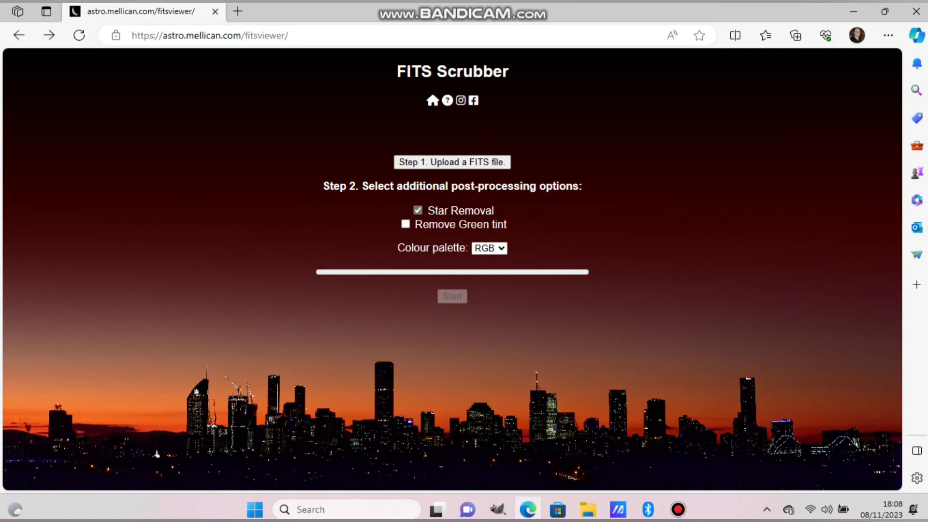
left_click(291, 35)
type("www.googl")
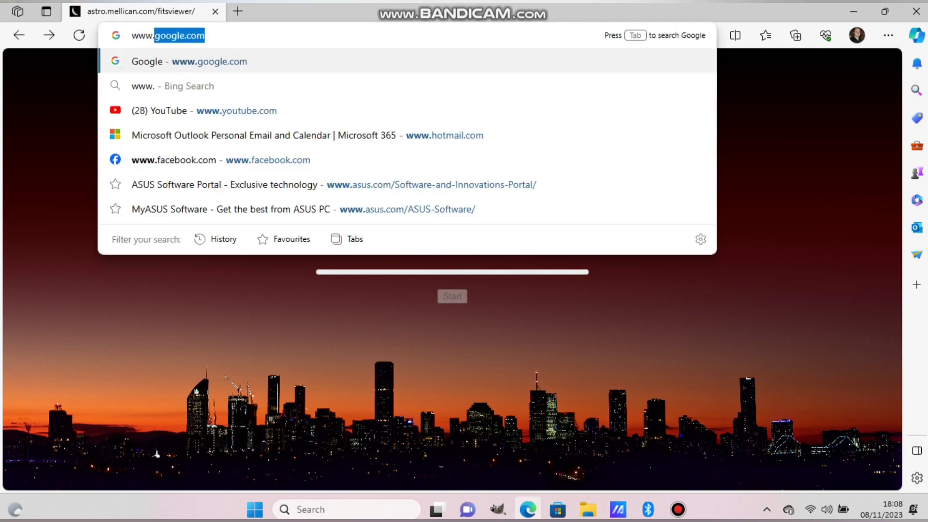
type("e")
key("Return")
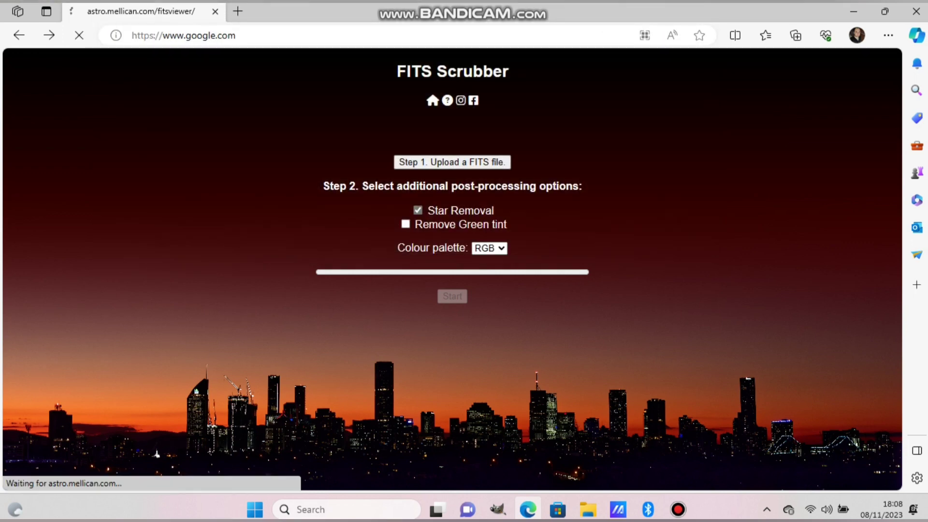
type("f")
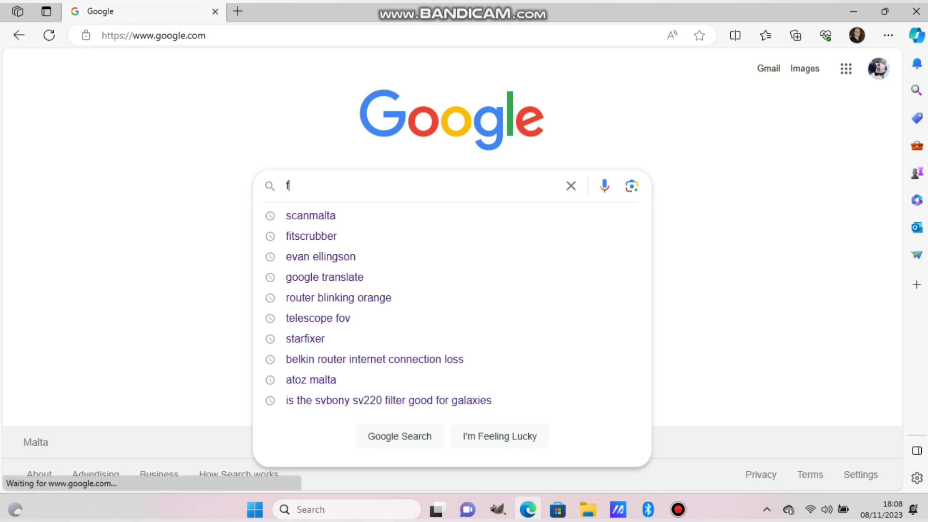
type("it")
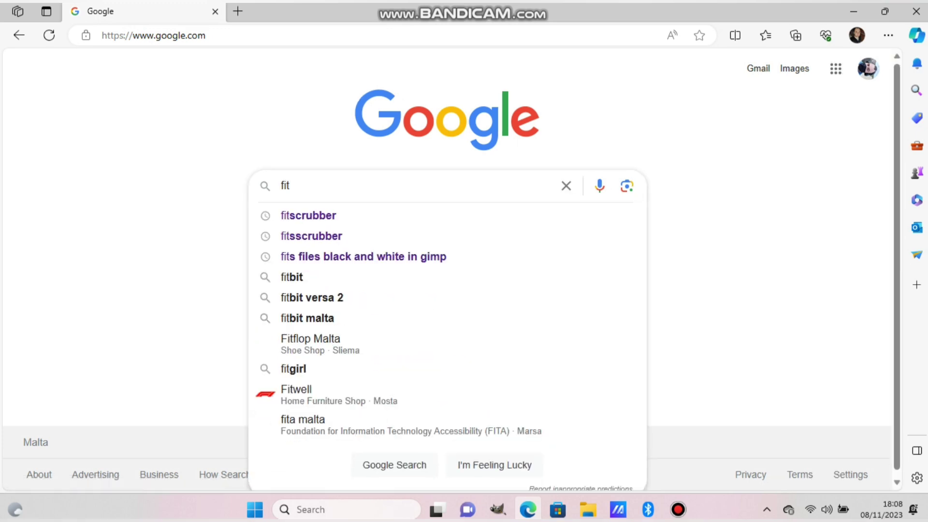
left_click(308, 215)
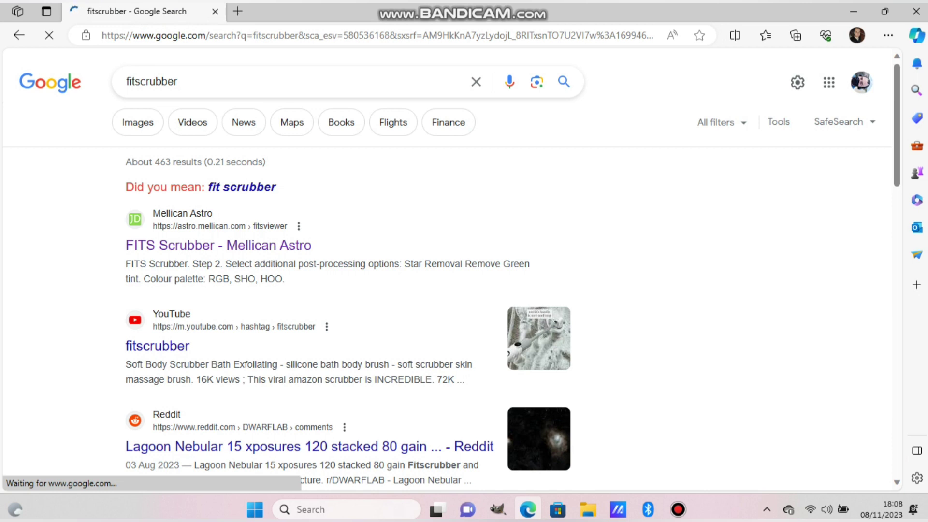
left_click(219, 245)
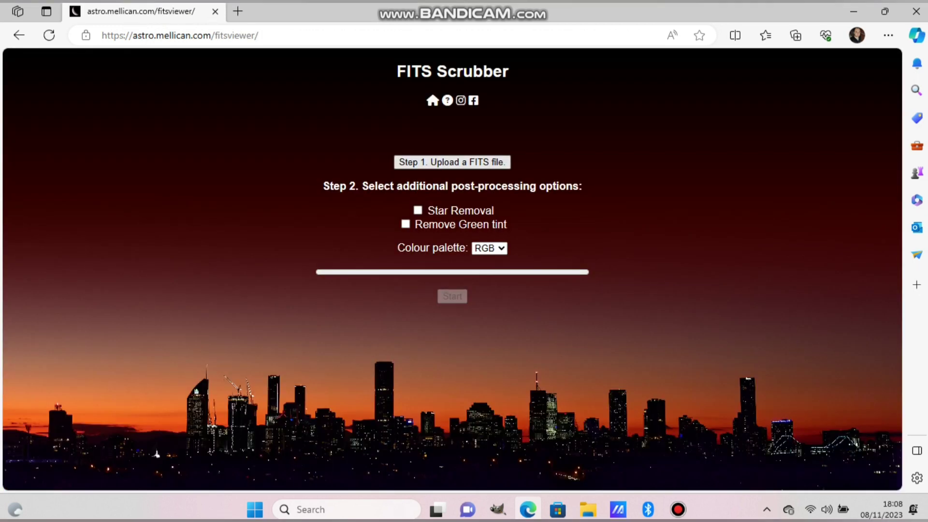
Step: Upload the "lagoon raw" FITS file from the desktop to FITS Scrubber
left_click(452, 162)
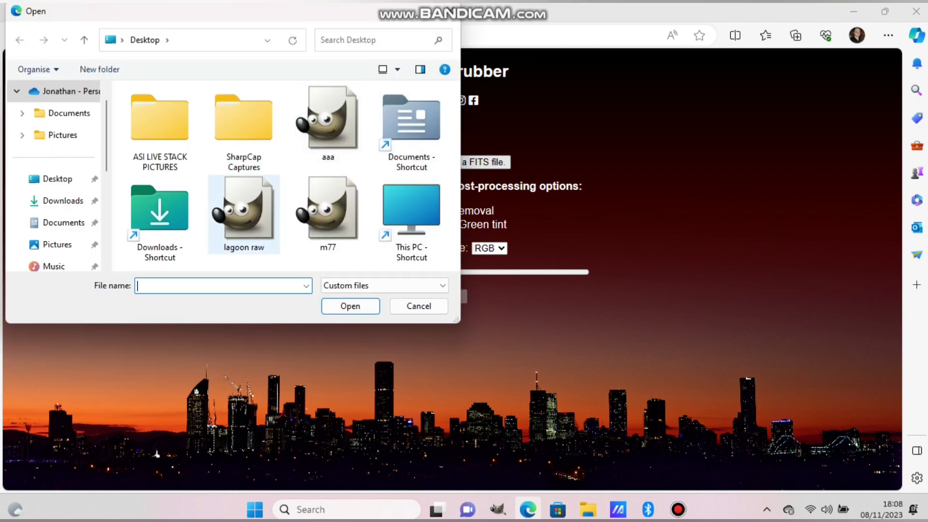
left_click(244, 212)
left_click(350, 307)
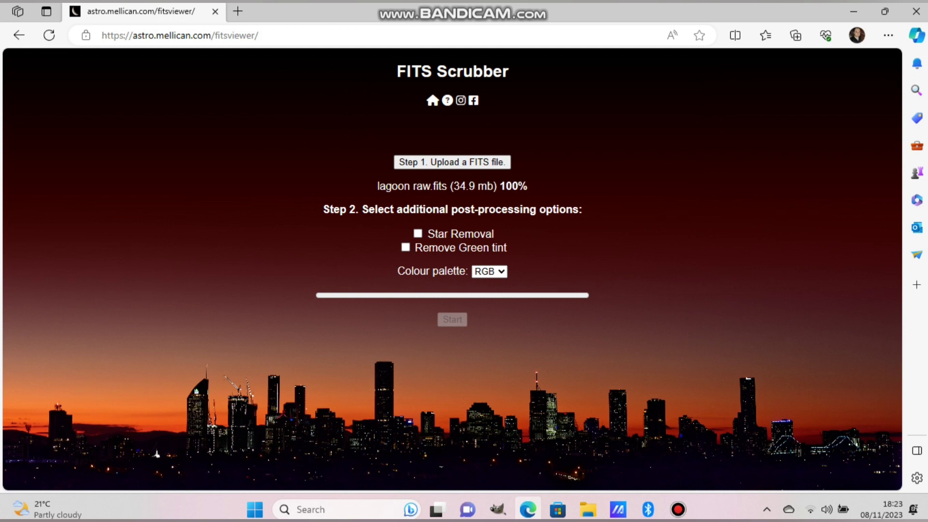
Step: Enable Star Removal, keep the RGB colour palette and start processing the uploaded file
left_click(418, 234)
left_click(489, 271)
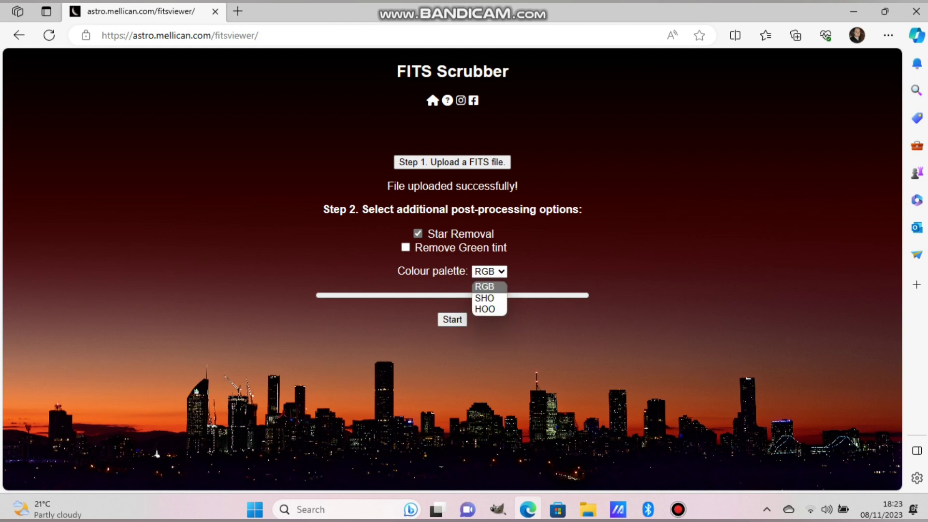
key("Up")
key("Up")
key("Down")
key("Down")
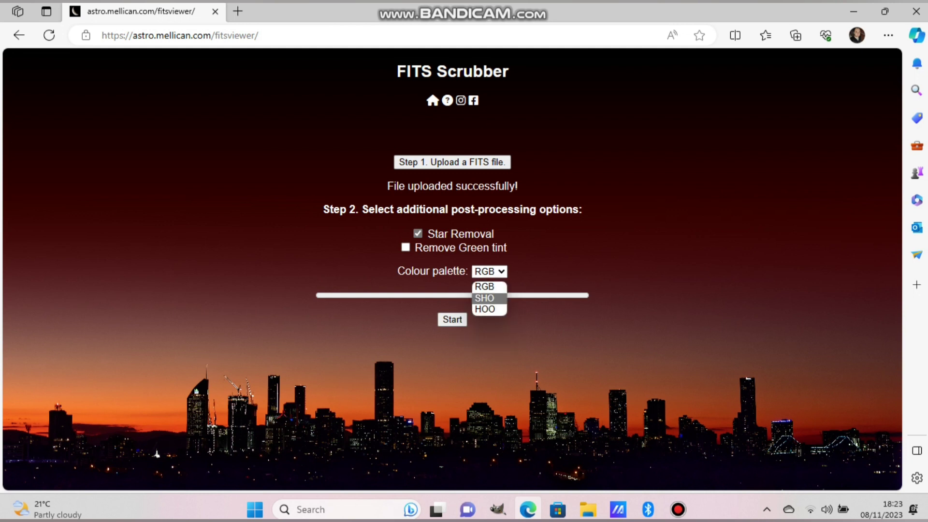
left_click(485, 287)
left_click(452, 319)
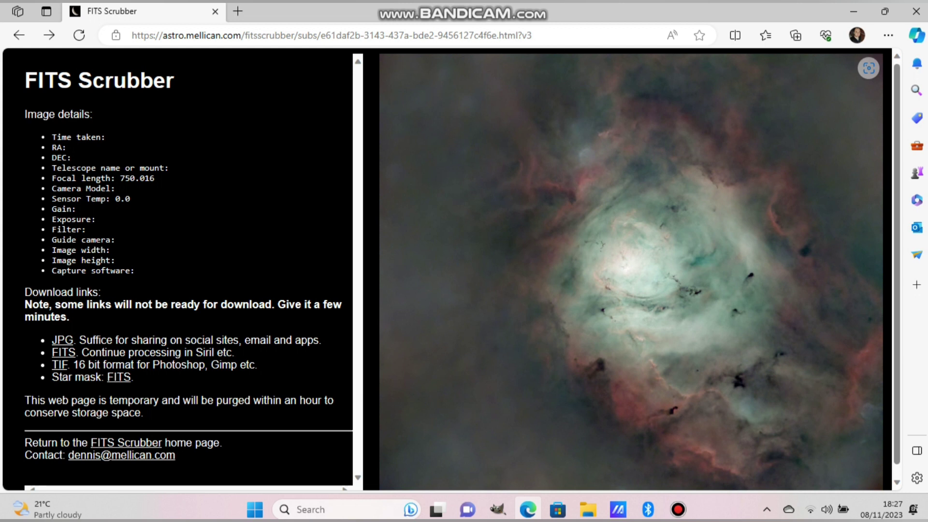
Step: Download the processed image as a 16-bit TIF and the star mask as a FITS file
scroll(630, 269, "down", 1)
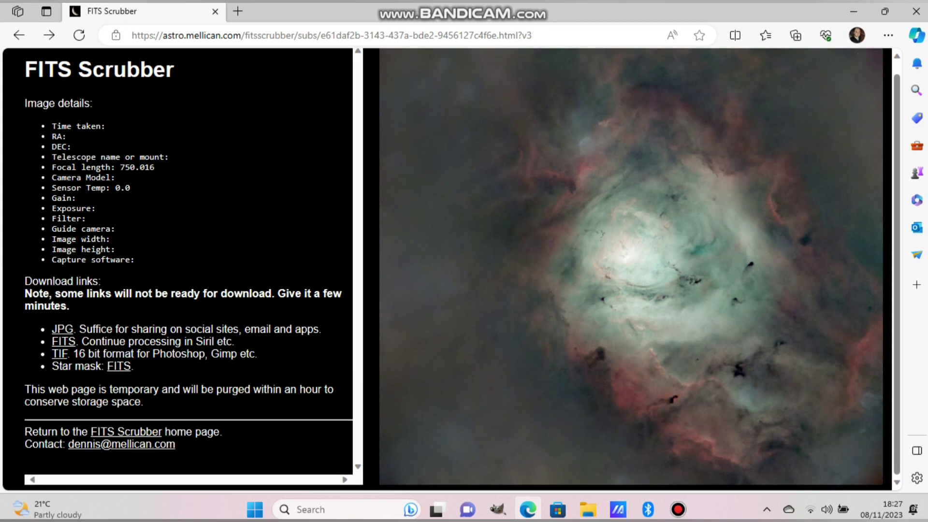
left_click(59, 354)
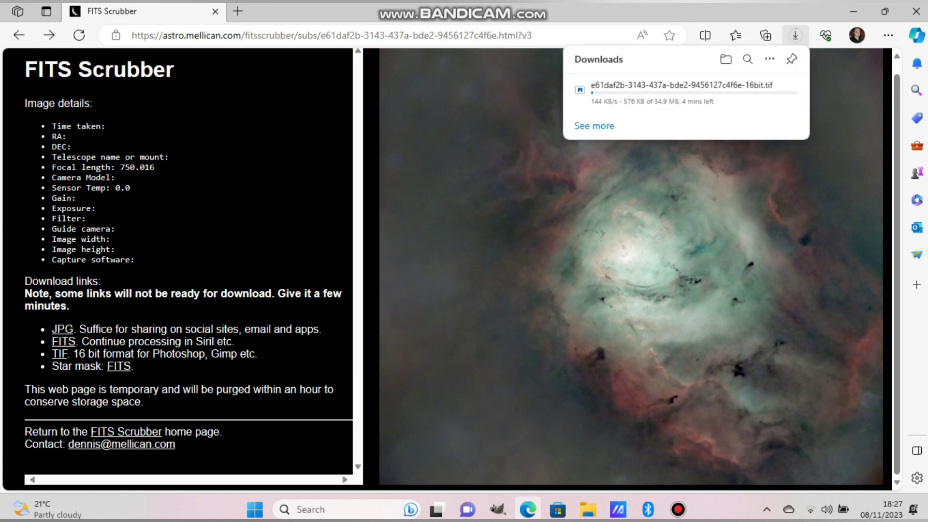
left_click(119, 366)
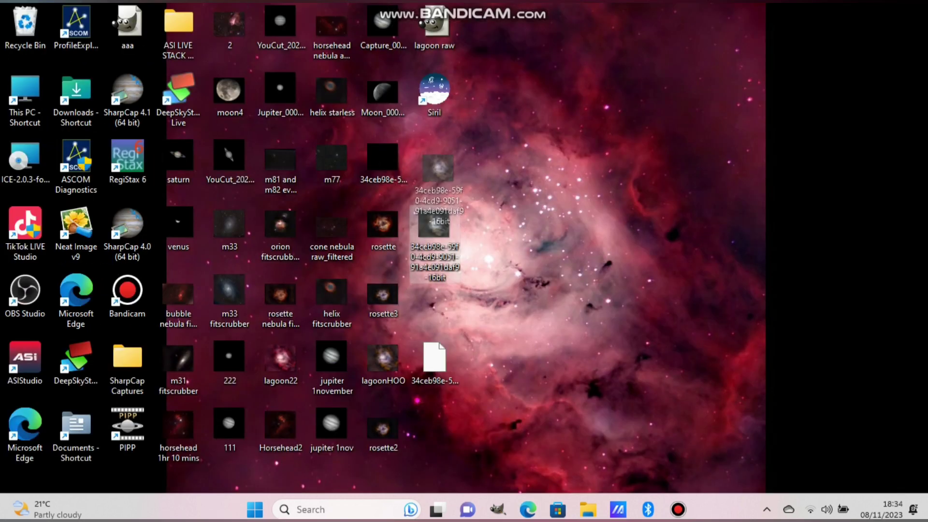
Step: Arrange the 34ceb98e 16-bit image and its star mask file in the last desktop icon column, beneath Siril
left_click_drag(448, 304, 430, 278)
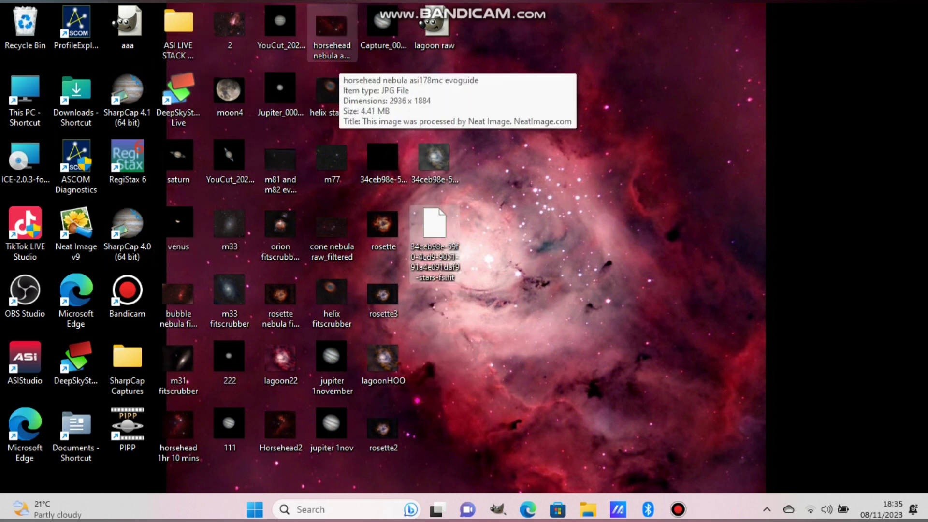
left_click(532, 159)
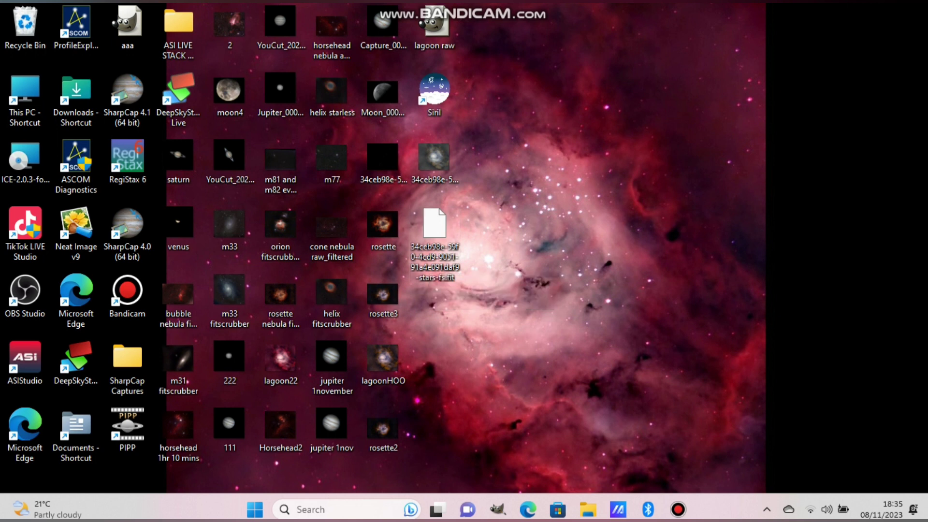
mouse_move(678, 509)
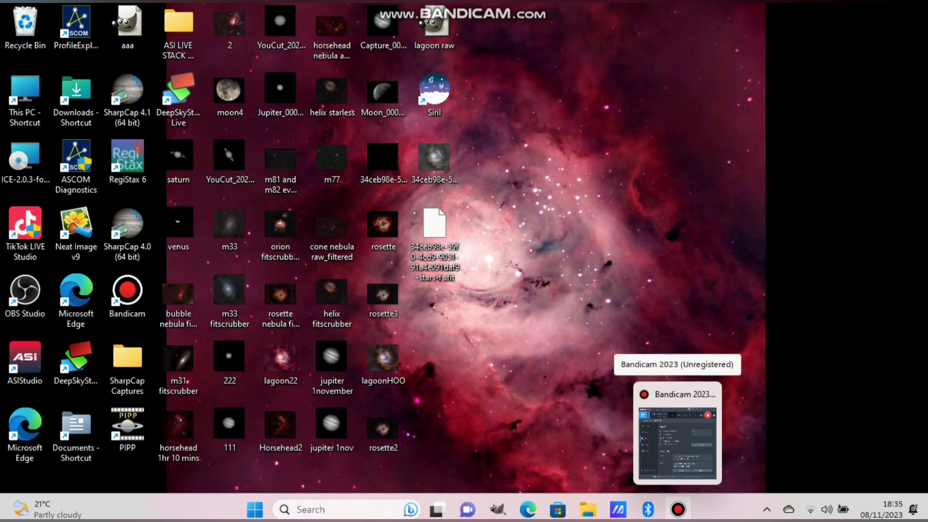
Step: Move the e61daf2b 16-bit TIF from Downloads to the desktop and place it below the star mask file
left_click(588, 509)
left_click(504, 264)
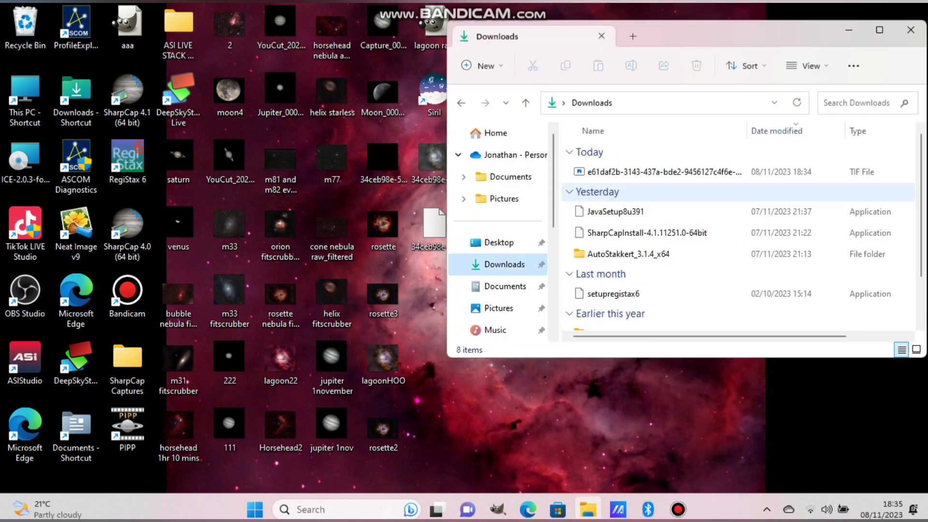
double_click(664, 172)
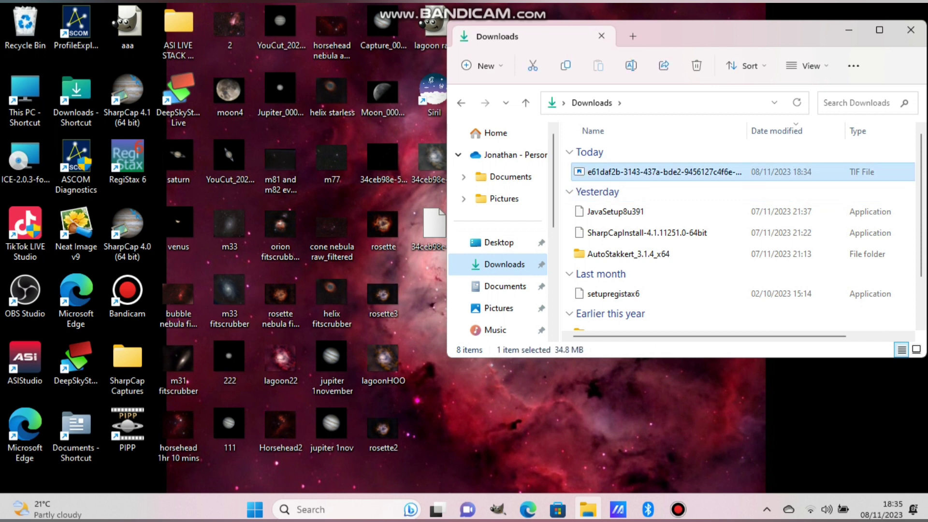
left_click_drag(657, 171, 488, 437)
left_click(911, 29)
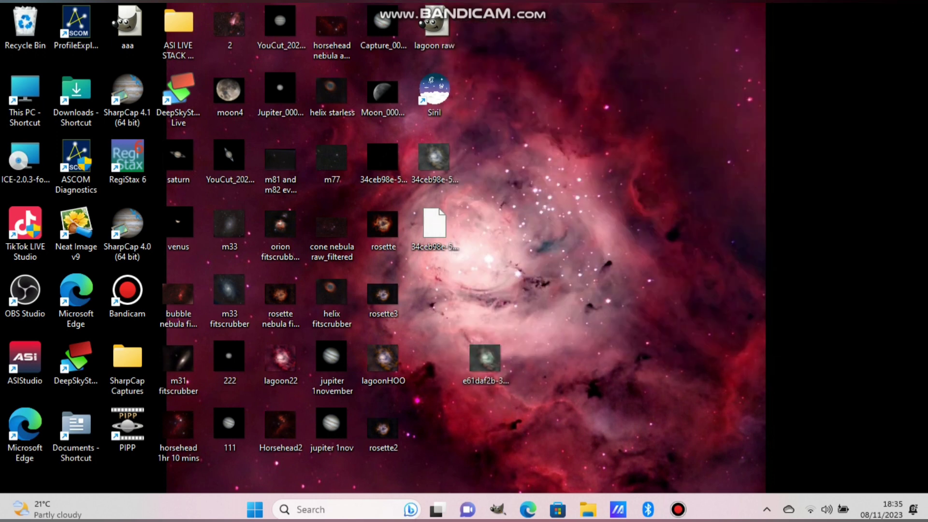
left_click_drag(485, 360, 437, 295)
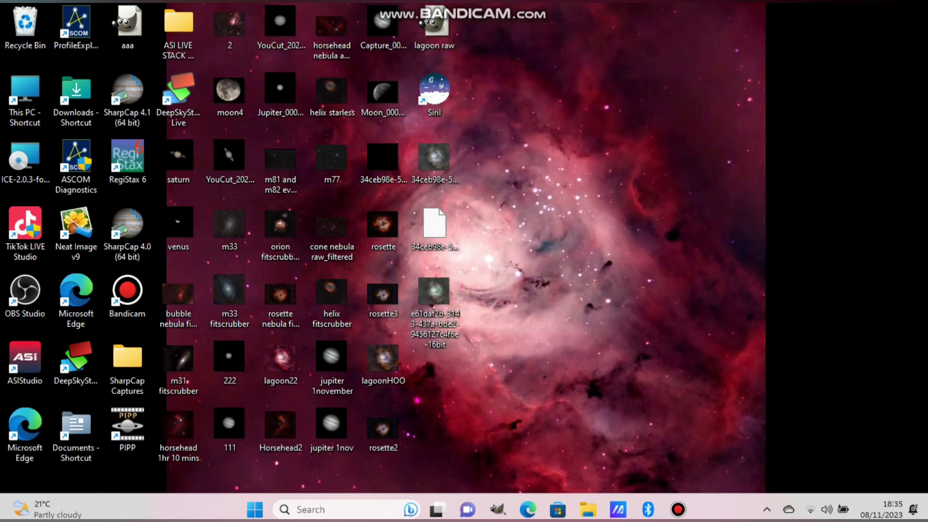
Step: Delete the 34ceb98e 16-bit image from the desktop
left_click(433, 157)
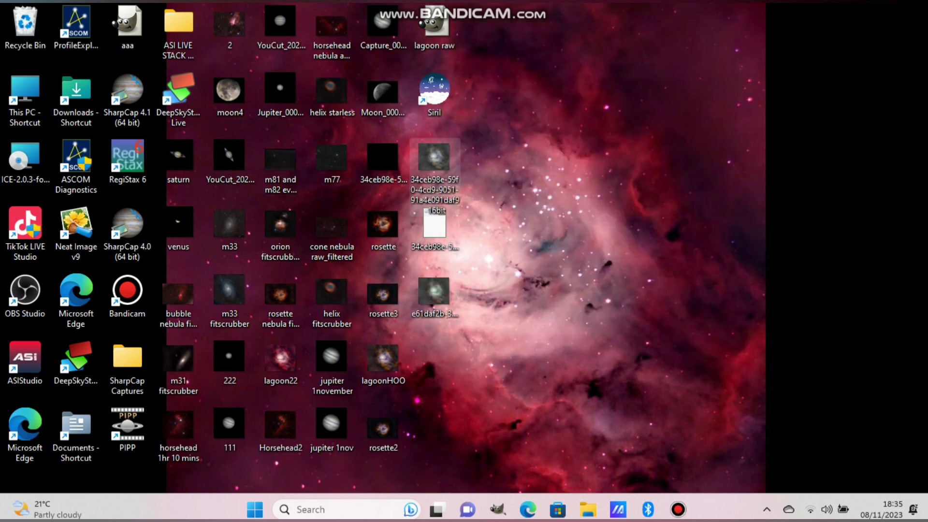
key("Delete")
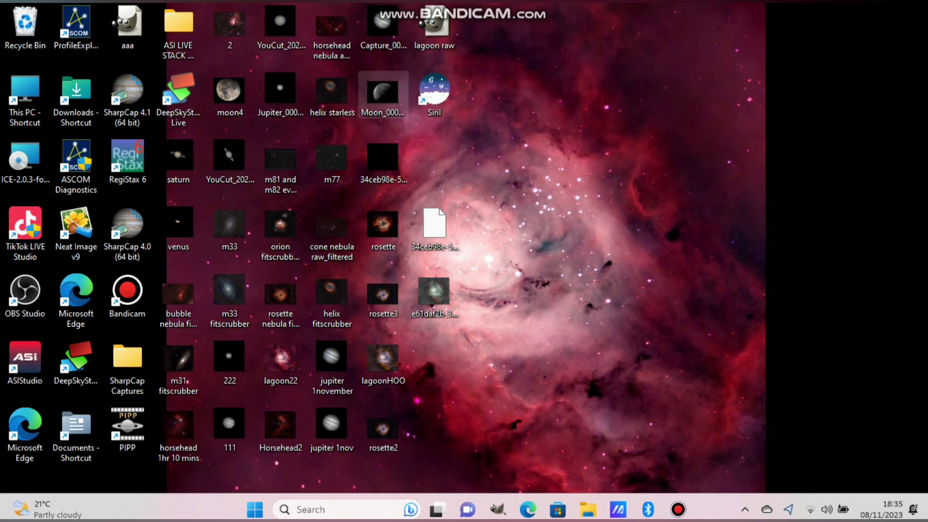
Step: Launch Siril, load the star mask FITS file from the desktop into it and maximize its window
double_click(435, 95)
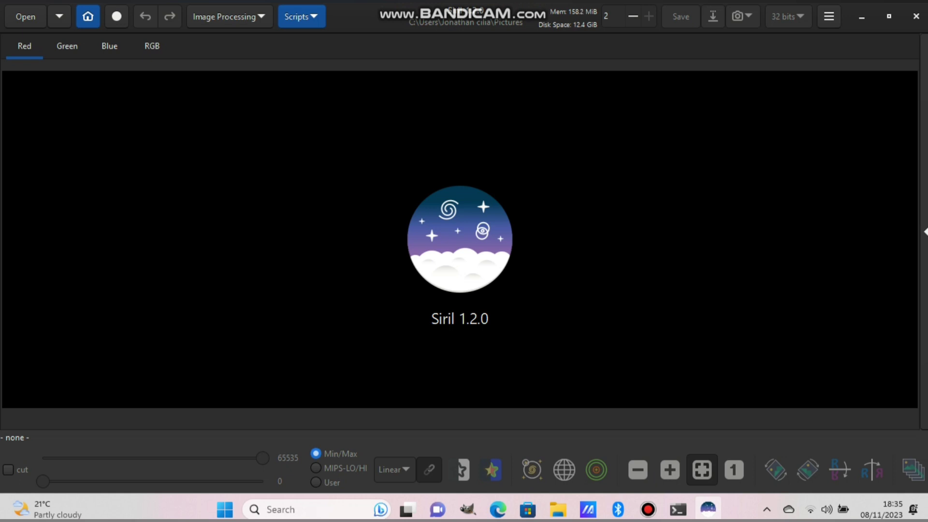
left_click_drag(357, 15, 738, 44)
left_click_drag(434, 224, 642, 246)
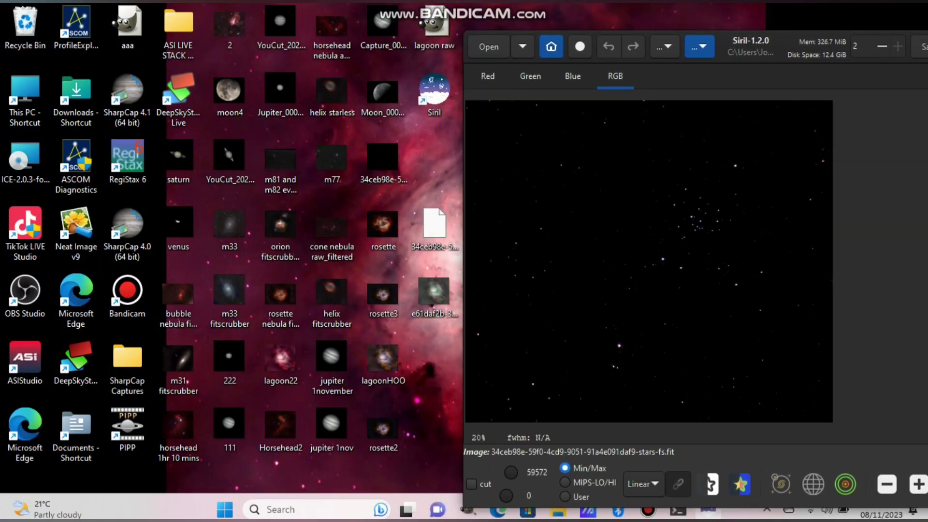
double_click(750, 44)
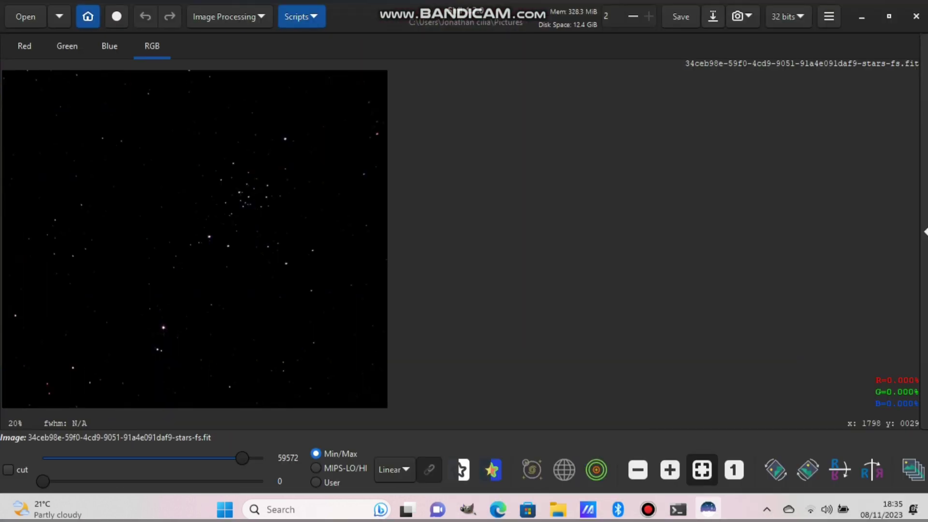
Step: Start saving the star mask as a new file named lagoonebulastars.tif
key("ctrl+shift+s")
type("lagoon")
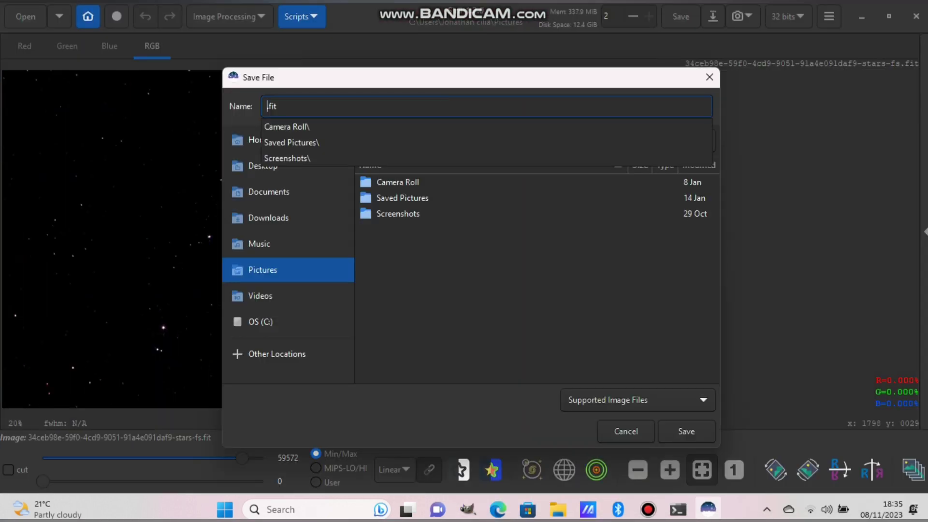
type("ebulastars")
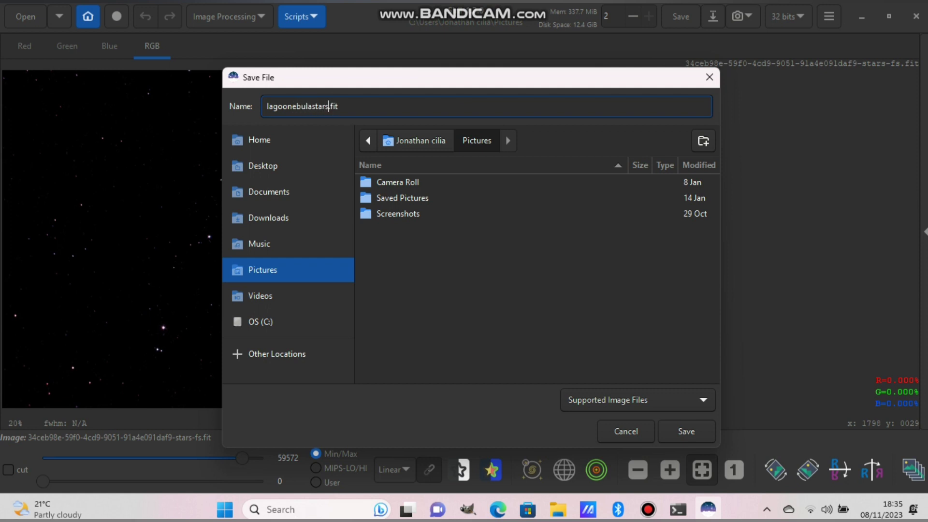
key("Right")
key("Right")
key("Right")
key("Right")
key("BackSpace")
key("BackSpace")
key("BackSpace")
type("tif")
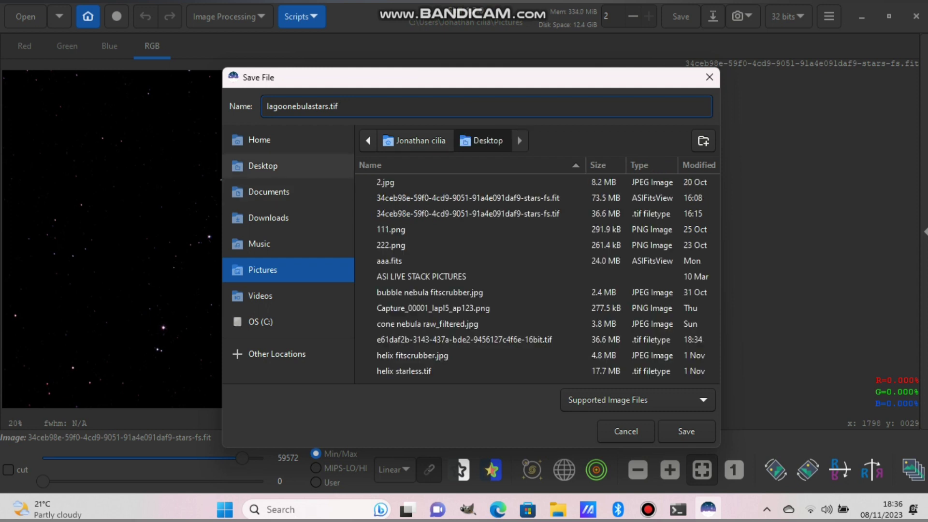
Step: Choose the Desktop folder as the destination and save the star mask there as a TIF
left_click(271, 166)
key("Escape")
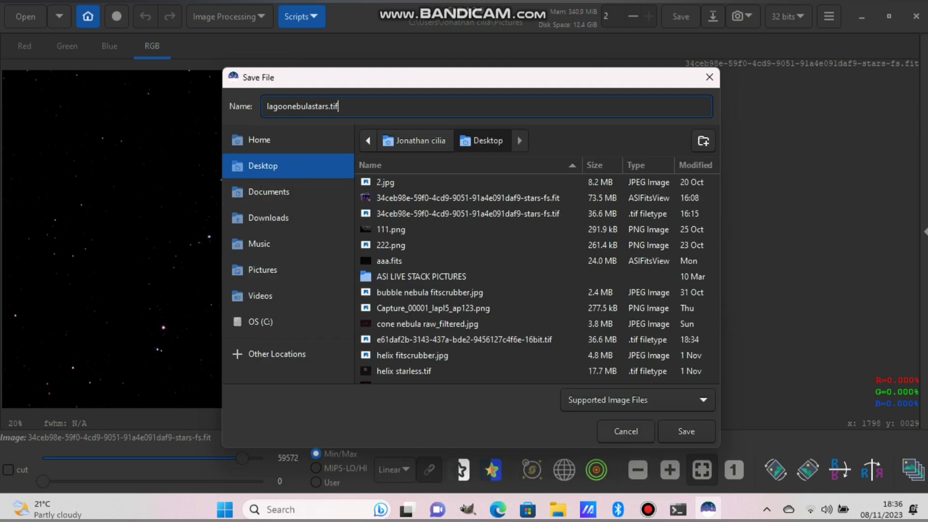
left_click(686, 431)
left_click(359, 224)
left_click(717, 370)
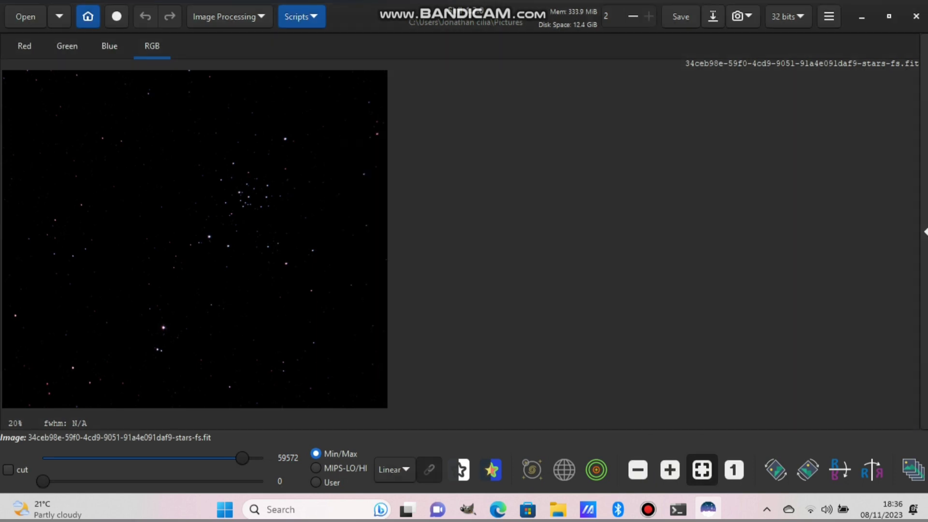
Step: Close Siril and delete the star mask FITS file from the desktop
left_click(915, 16)
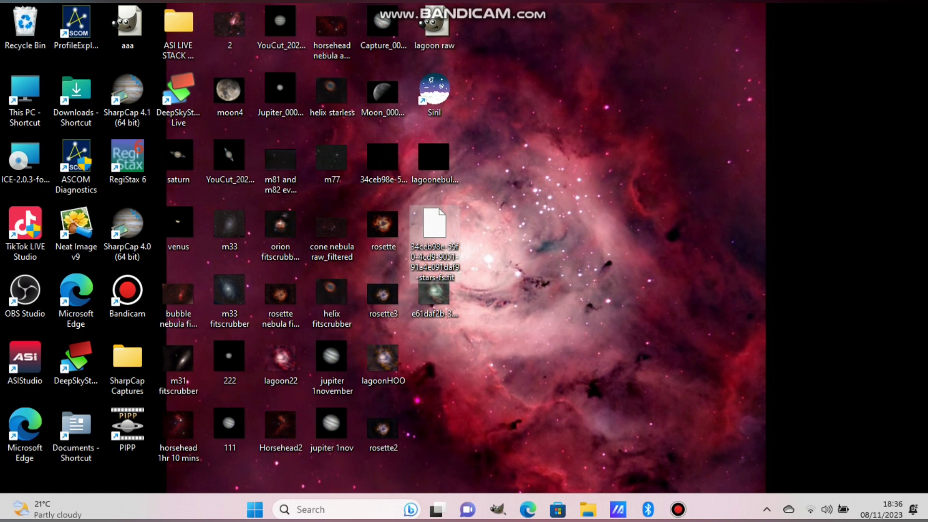
key("Delete")
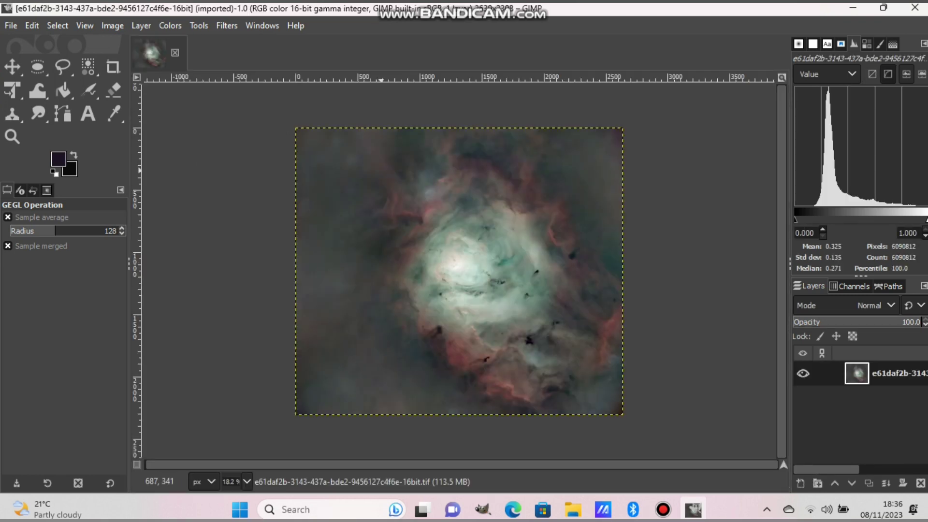
Step: In GIMP, open Levels for the e61daf2b starless image and set the green channel's midtone gamma to 0.77
scroll(442, 234, "up", 1)
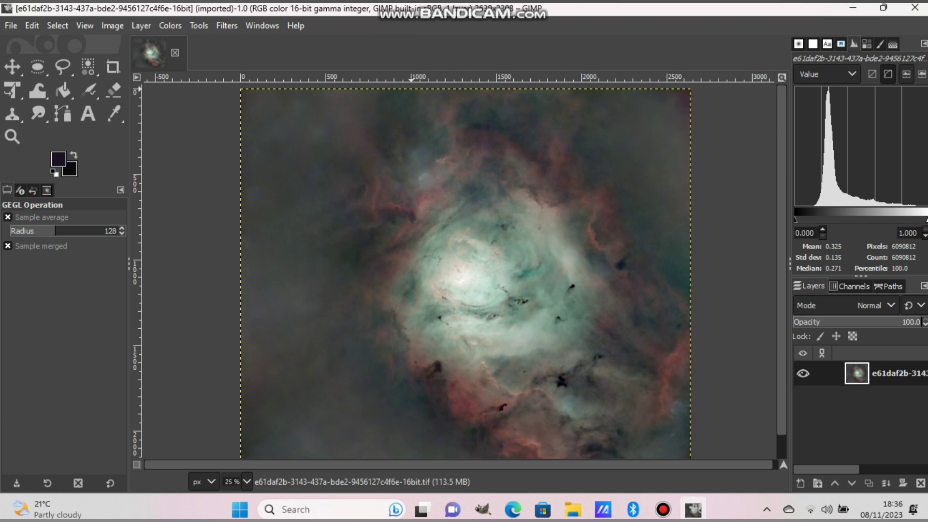
left_click(170, 25)
left_click(184, 182)
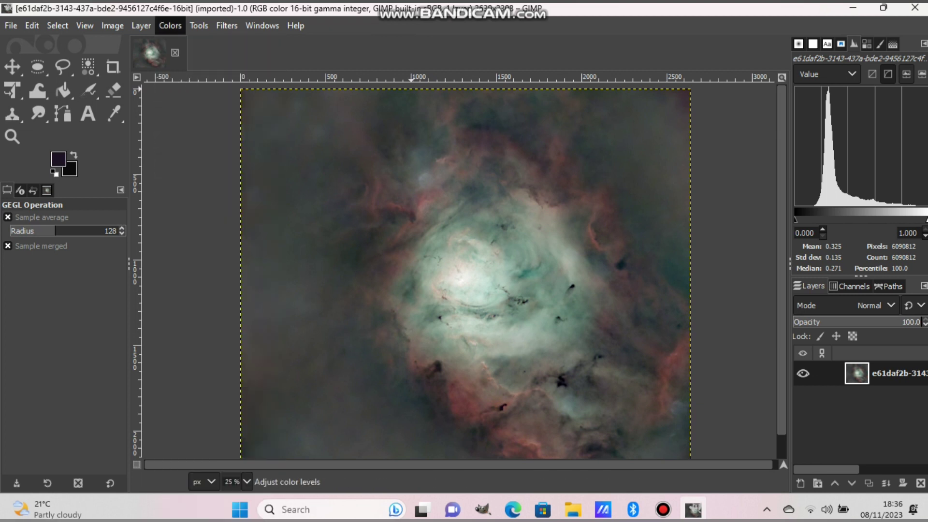
left_click(715, 107)
left_click(715, 144)
left_click_drag(785, 191, 799, 190)
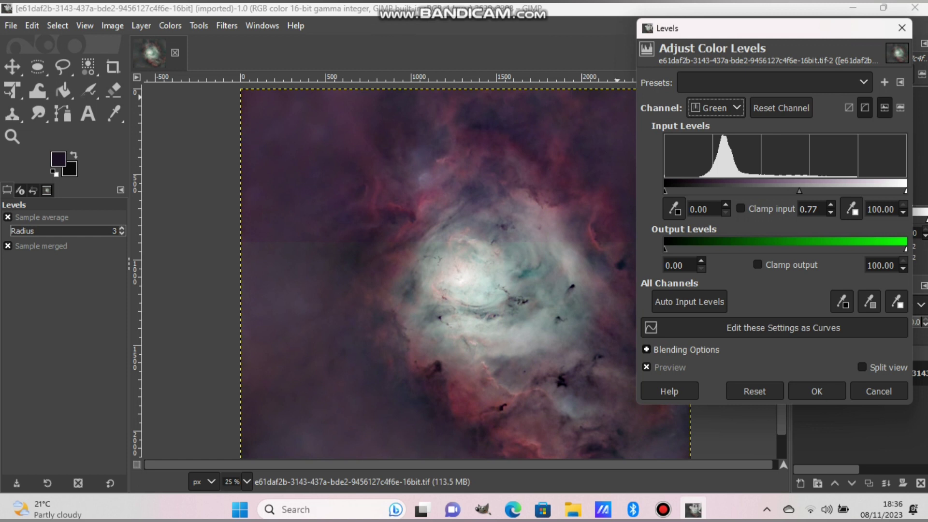
Step: Set the Value channel's midtone gamma to 1.10 and its black input level to 9.30
left_click(715, 108)
left_click(714, 125)
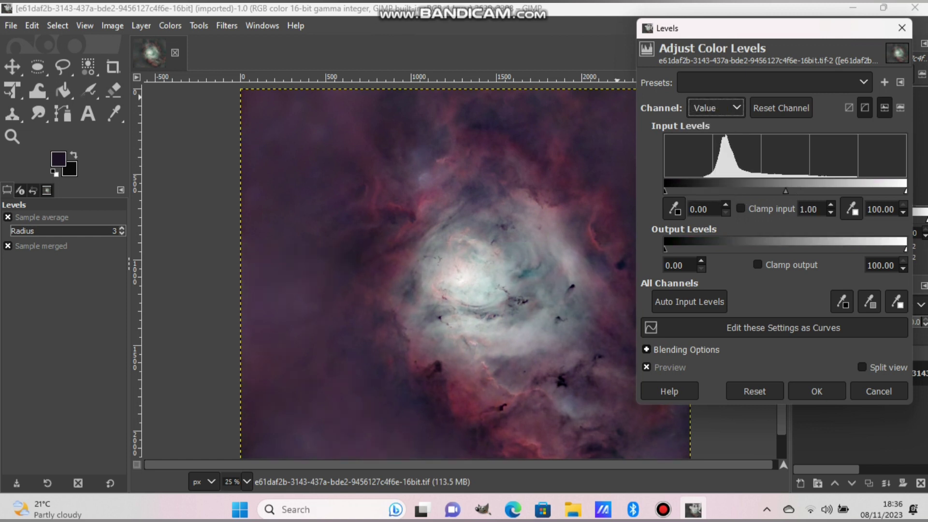
left_click_drag(785, 191, 780, 191)
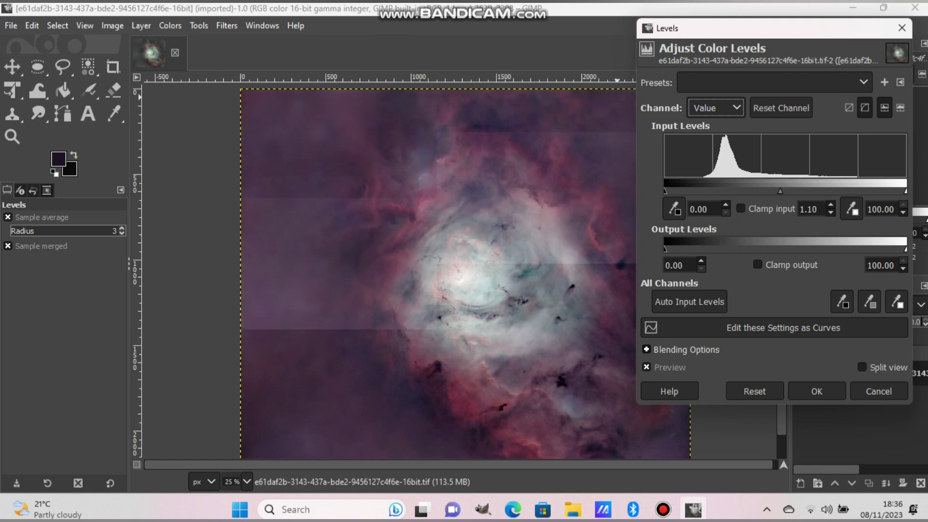
left_click_drag(665, 191, 687, 191)
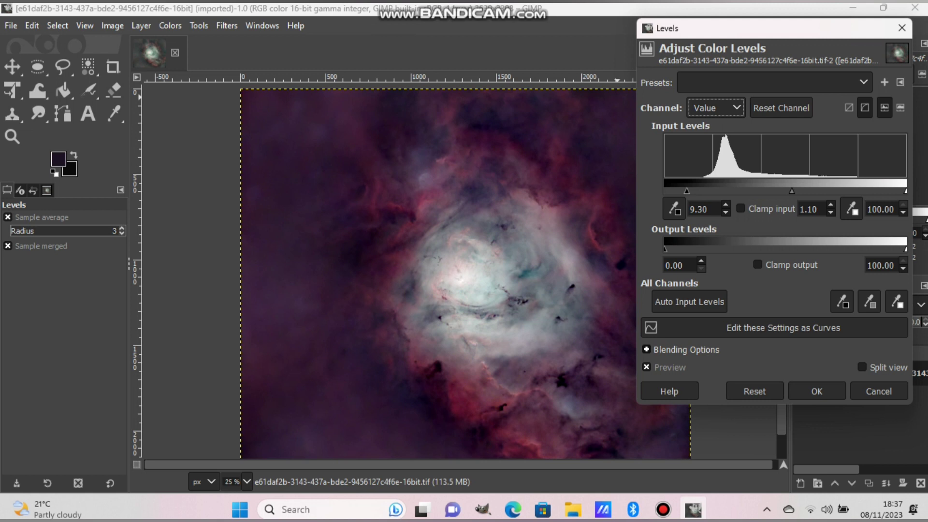
Step: Set the red channel's white input level to 88.73 and apply the Levels adjustment
left_click(716, 108)
left_click(708, 143)
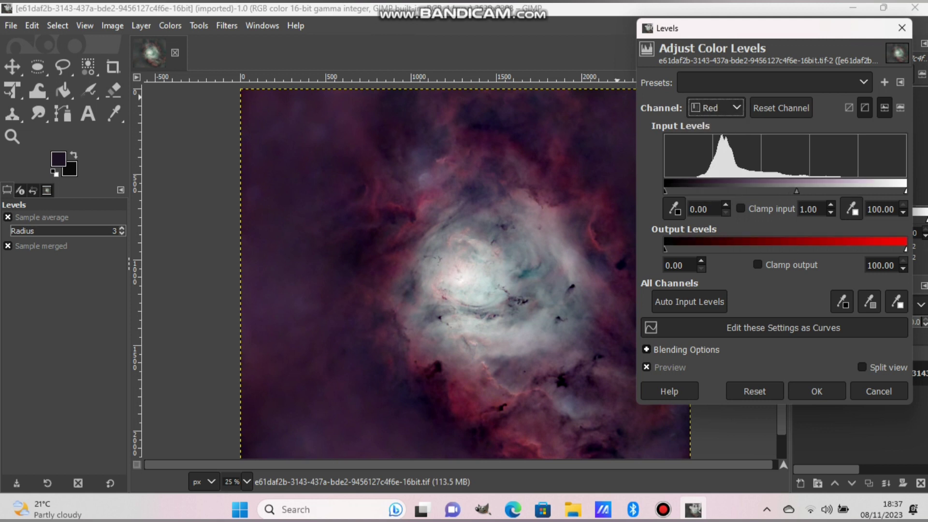
left_click_drag(905, 191, 879, 192)
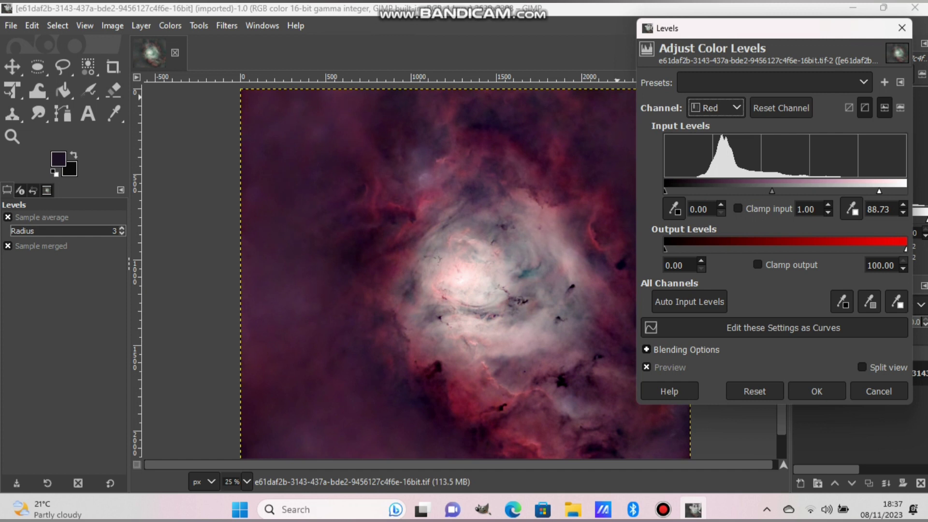
left_click(817, 391)
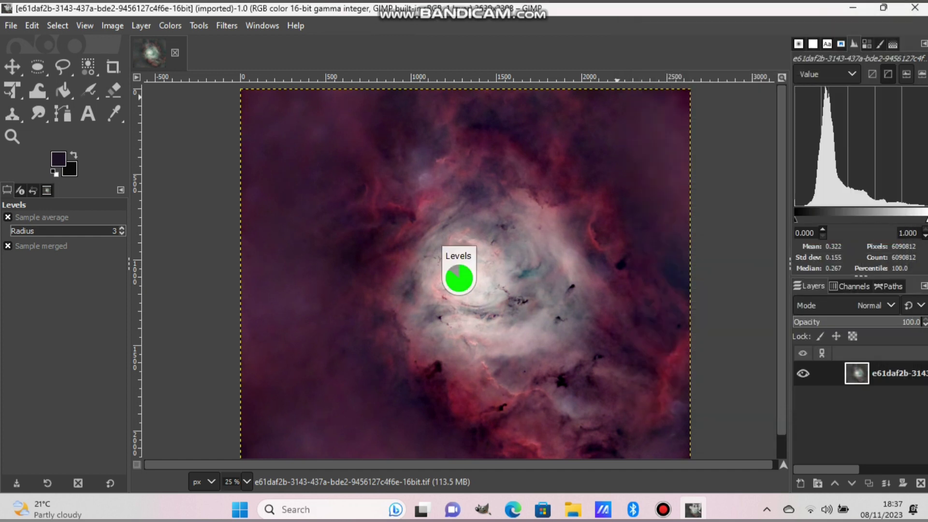
left_click(170, 25)
left_click(189, 199)
left_click_drag(837, 191, 837, 163)
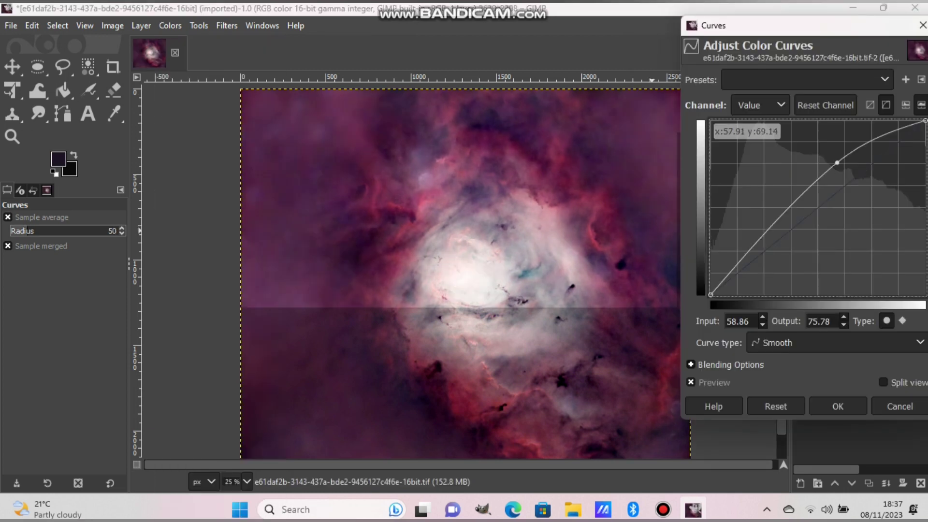
left_click(775, 406)
left_click(922, 25)
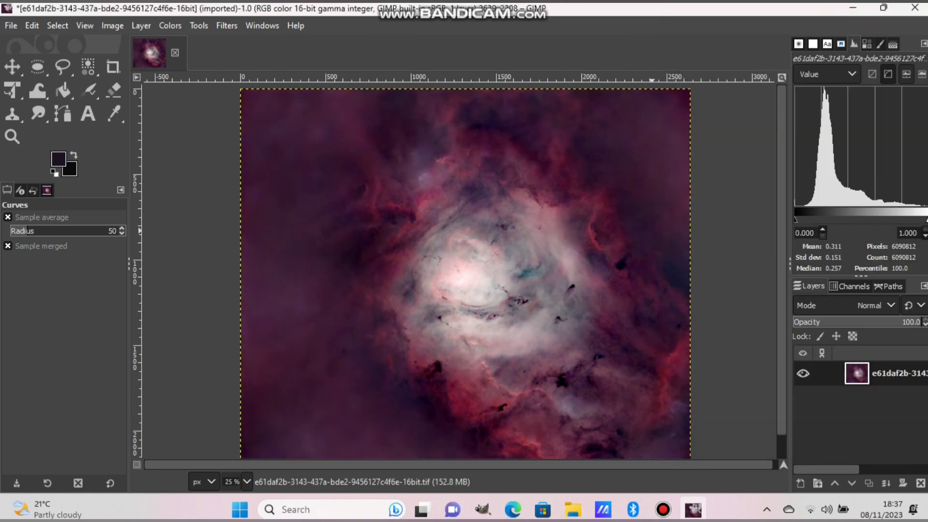
left_click(170, 26)
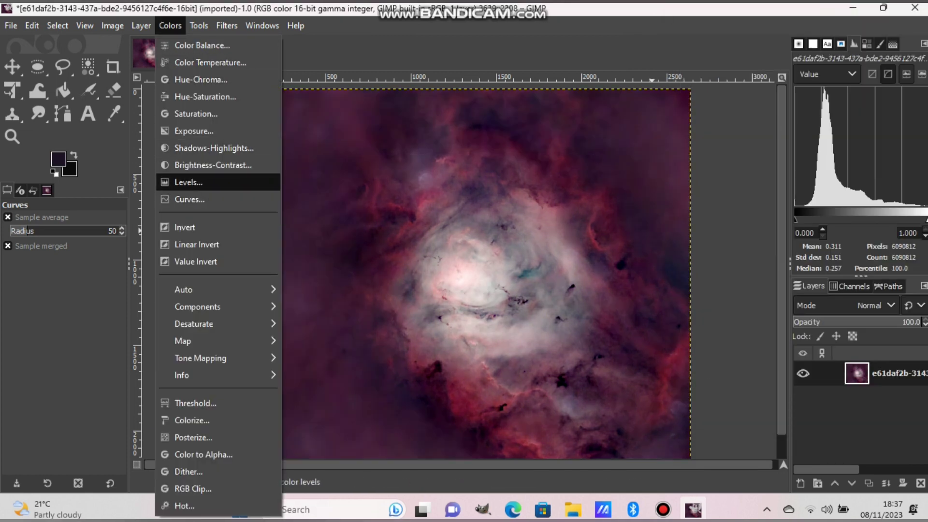
left_click(188, 182)
left_click(715, 108)
key("Escape")
key("Down")
key("Down")
key("Down")
mouse_move(785, 191)
left_mouse_down()
mouse_move(777, 191)
mouse_move(789, 191)
left_mouse_up()
left_click(901, 28)
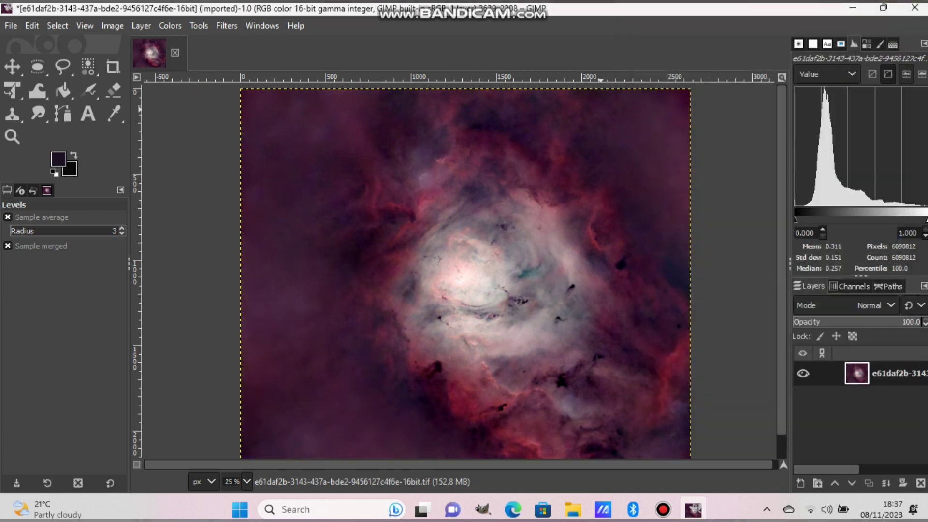
left_click(170, 25)
left_click(209, 165)
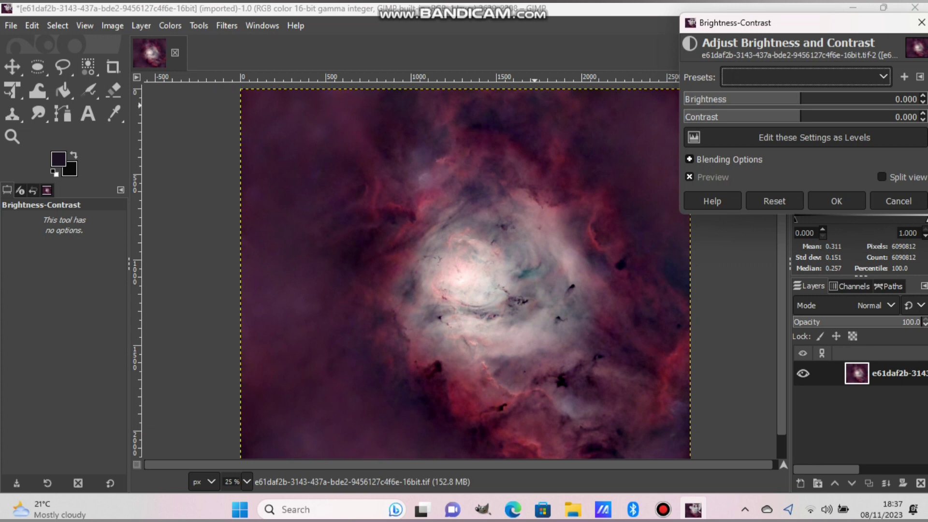
Step: Use Levels to slightly darken the blue channel's midtones and apply the adjustment
left_click(170, 25)
left_click(210, 182)
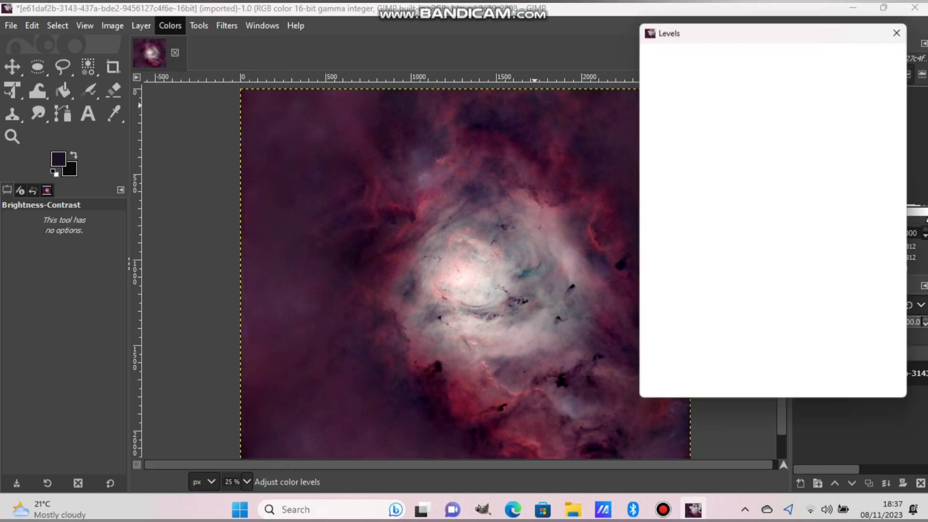
left_click(716, 107)
left_click(712, 178)
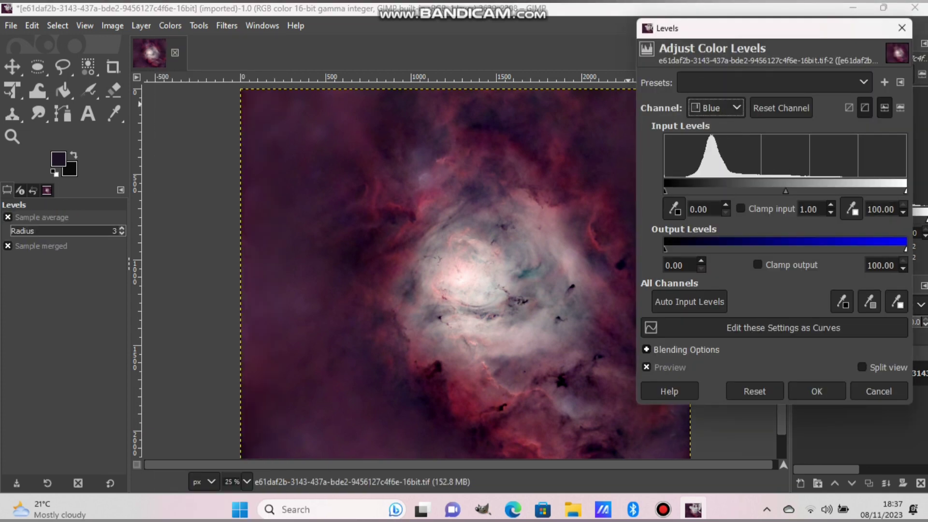
left_click_drag(785, 191, 791, 191)
left_click(817, 391)
Step: Lift the image's shadows slightly with a Shadows-Highlights correction and apply it
left_click(170, 25)
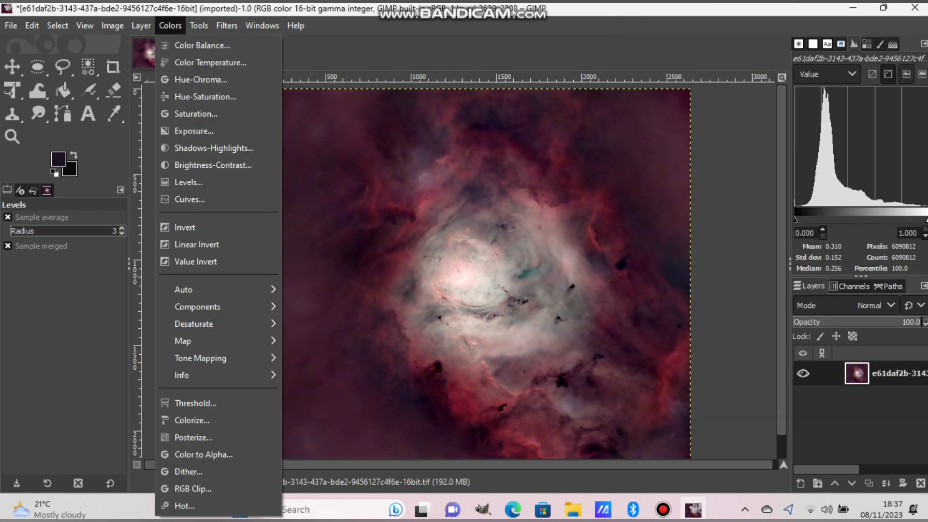
left_click(214, 148)
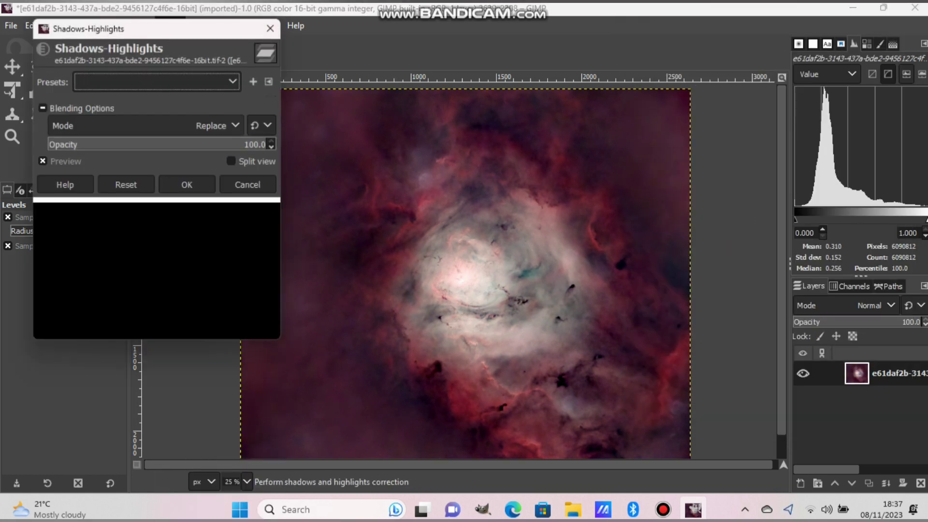
left_click(176, 116)
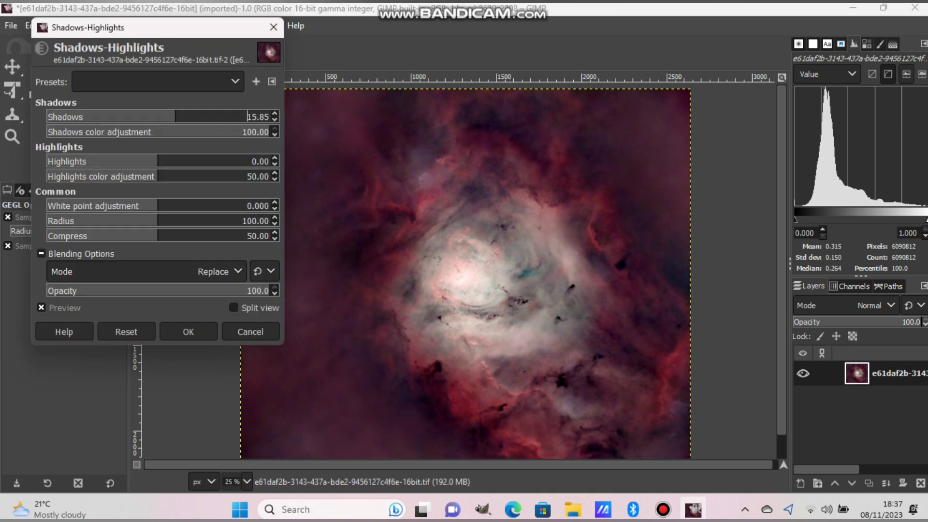
left_click_drag(175, 116, 189, 117)
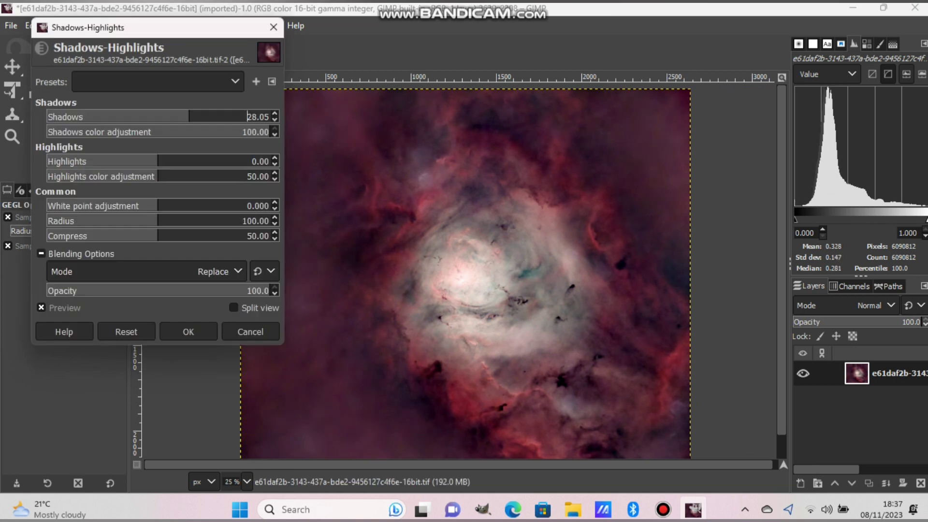
left_click_drag(247, 116, 230, 116)
key("Return")
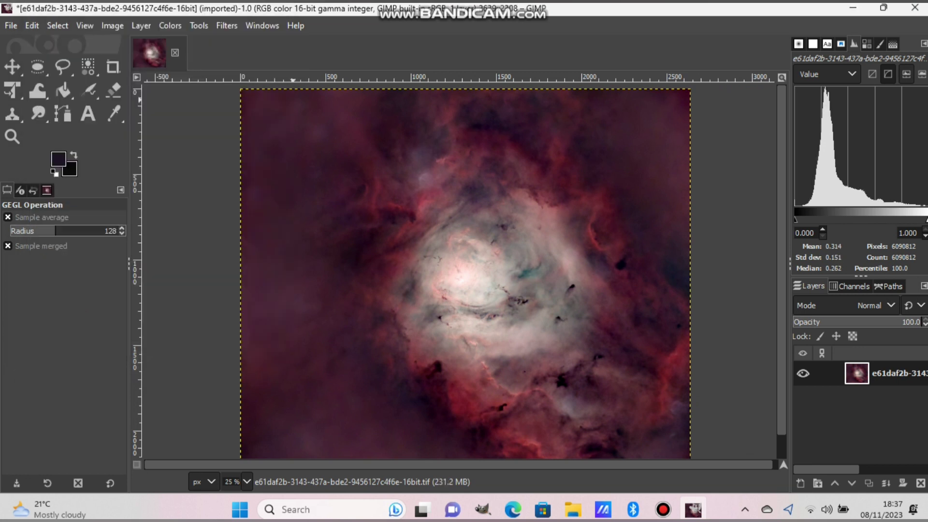
Step: Add lagoonebulastars.tif as a layer above the starless nebula image and set its blend mode to Dodge
left_click(11, 25)
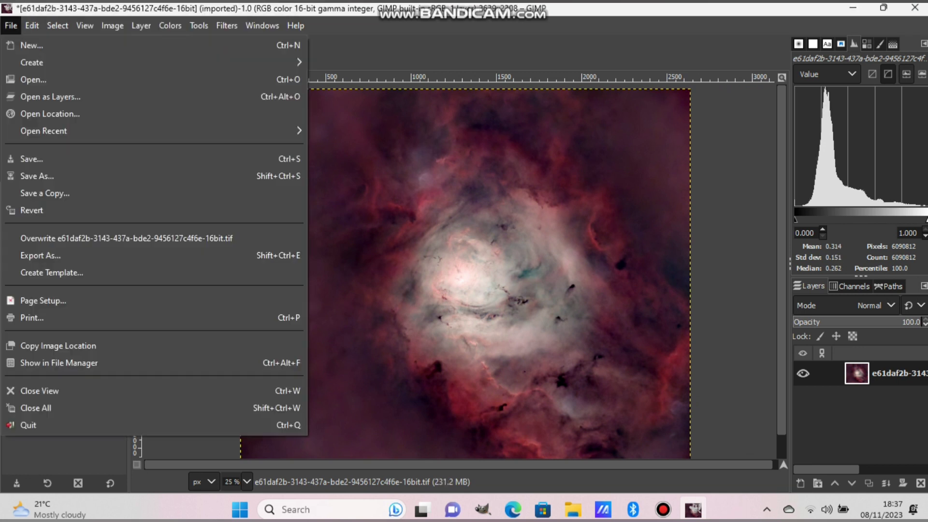
left_click(10, 26)
left_click(11, 26)
key("Down")
key("Return")
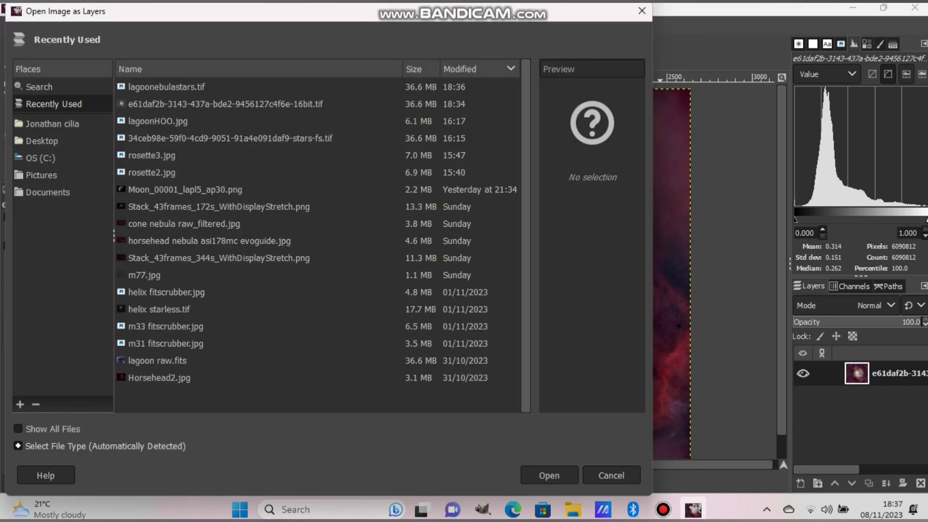
left_click(167, 87)
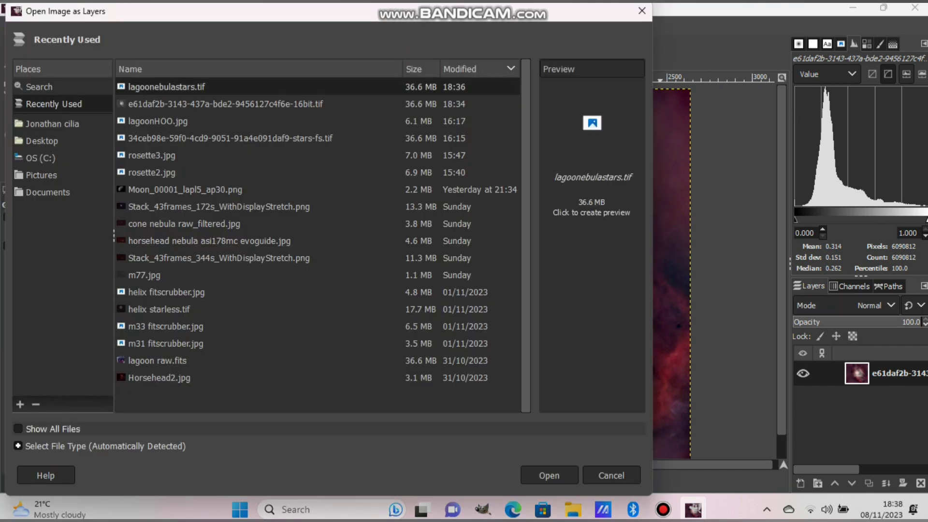
key("Return")
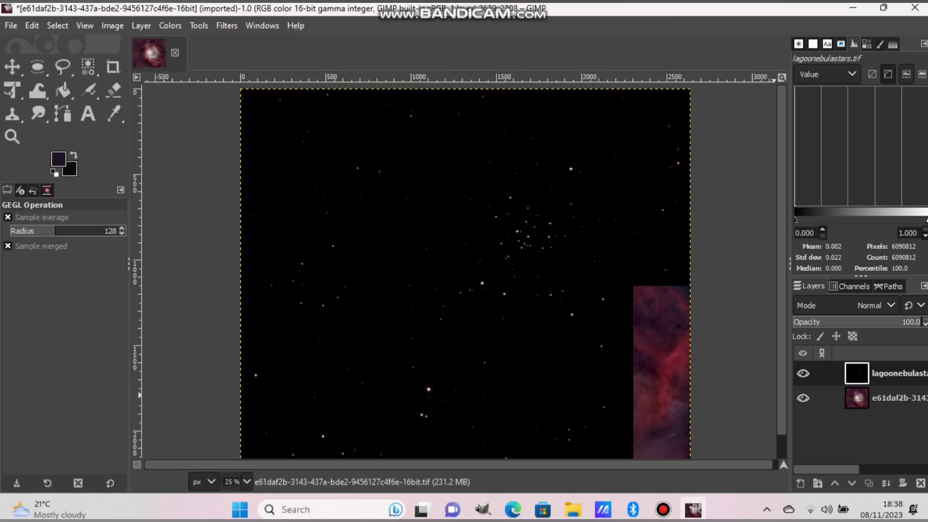
left_click(870, 306)
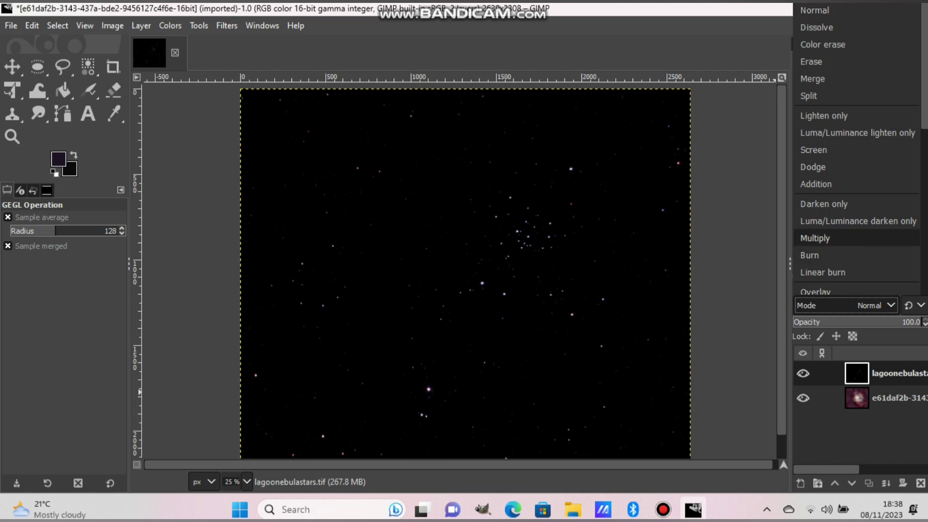
left_click(812, 167)
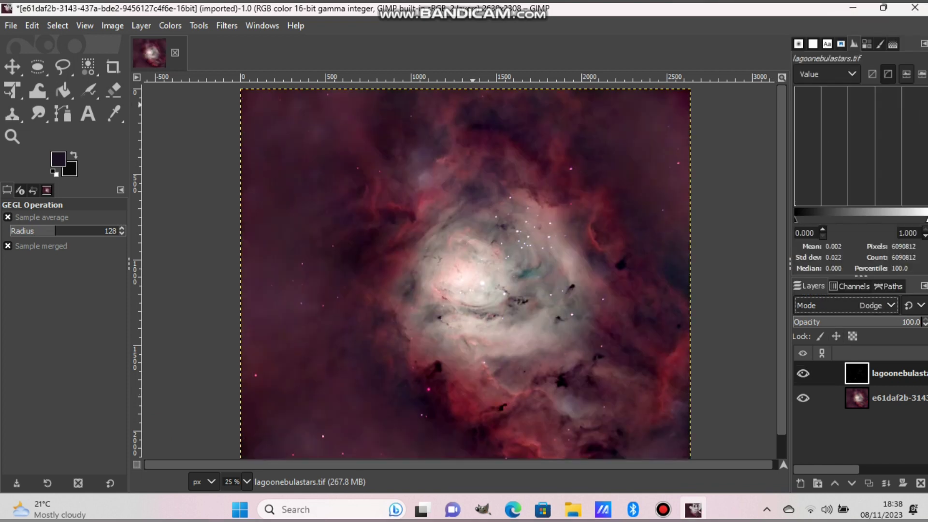
Step: Brighten the stars layer by raising the darker midtones of its Value curve strongly, and apply the Curves adjustment
left_click(170, 25)
left_click(203, 198)
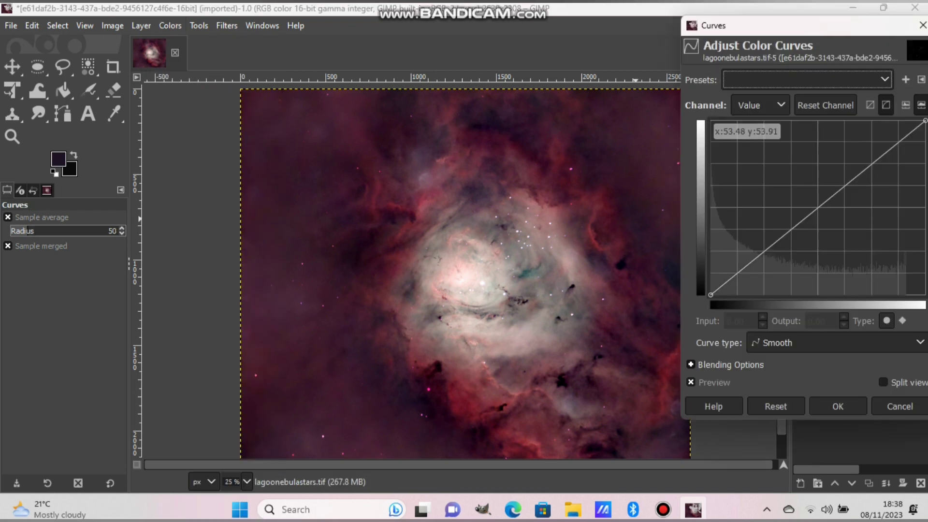
left_click_drag(825, 201, 744, 196)
left_click(837, 406)
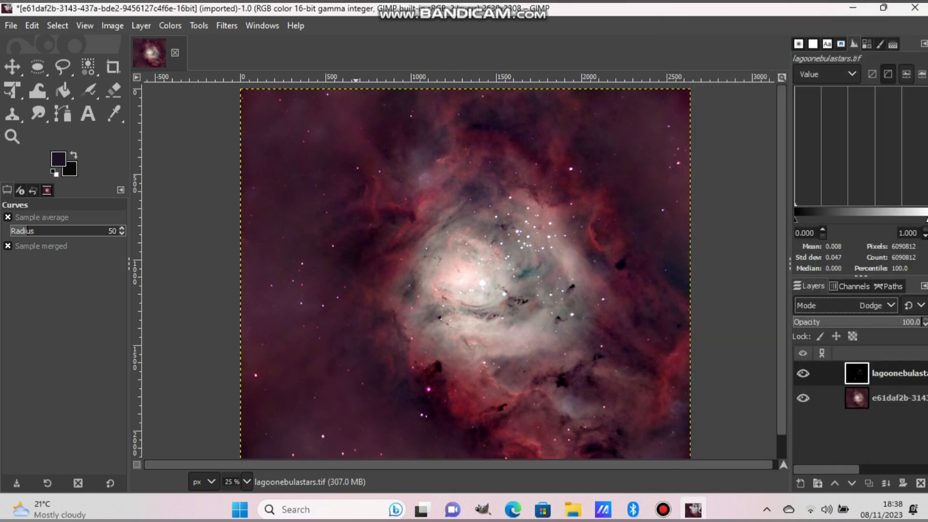
Step: Apply a second, gentler Curves boost to the stars layer with a Value point at input 35.13, output 46.48
left_click(170, 25)
left_click(182, 199)
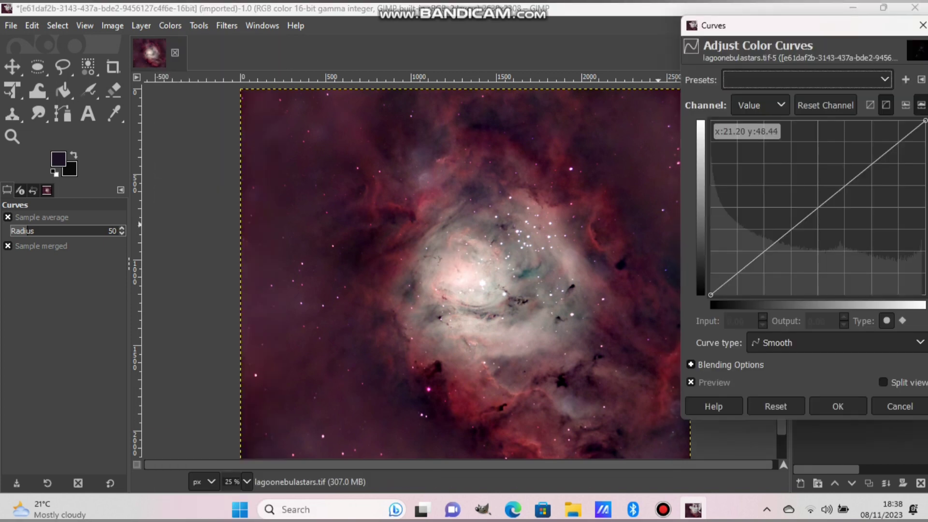
left_click_drag(756, 211, 786, 213)
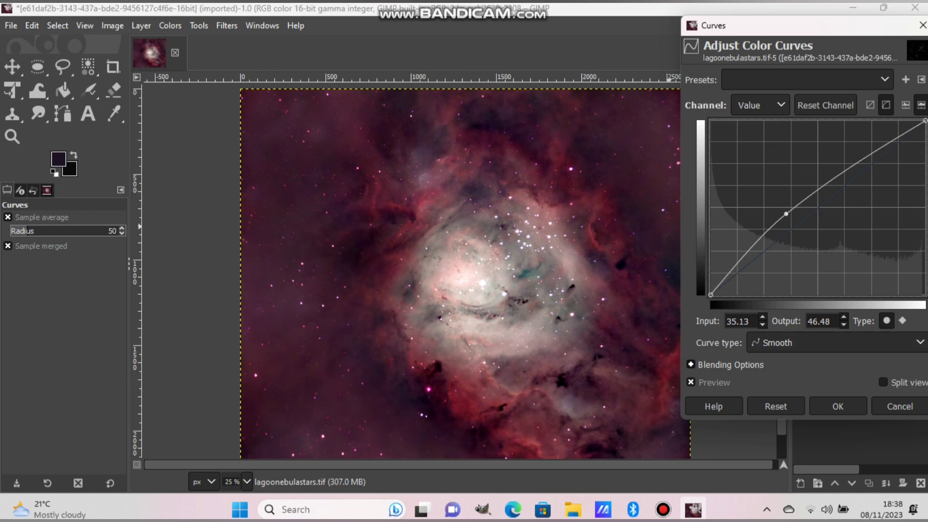
left_click(838, 406)
Step: Set the starless nebula layer's Saturation scale to 1.180 and apply the adjustment
left_click(889, 398)
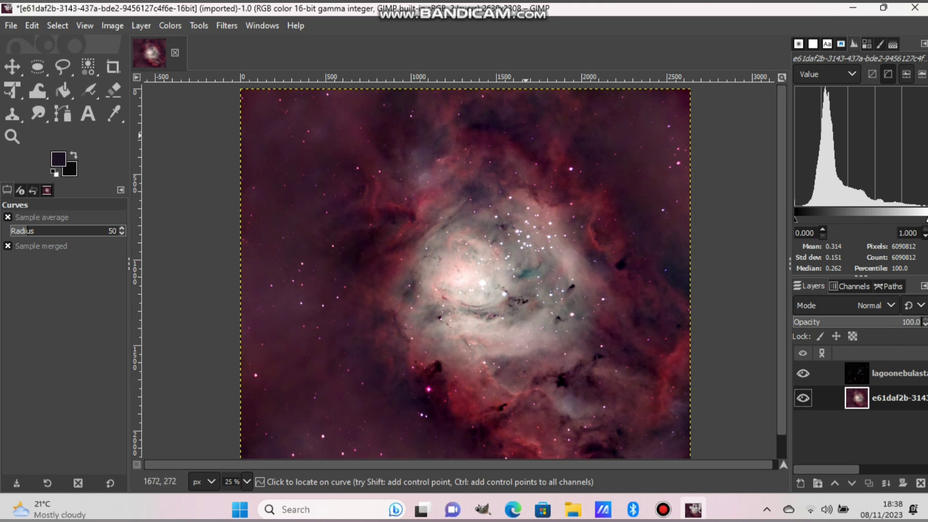
left_click(170, 26)
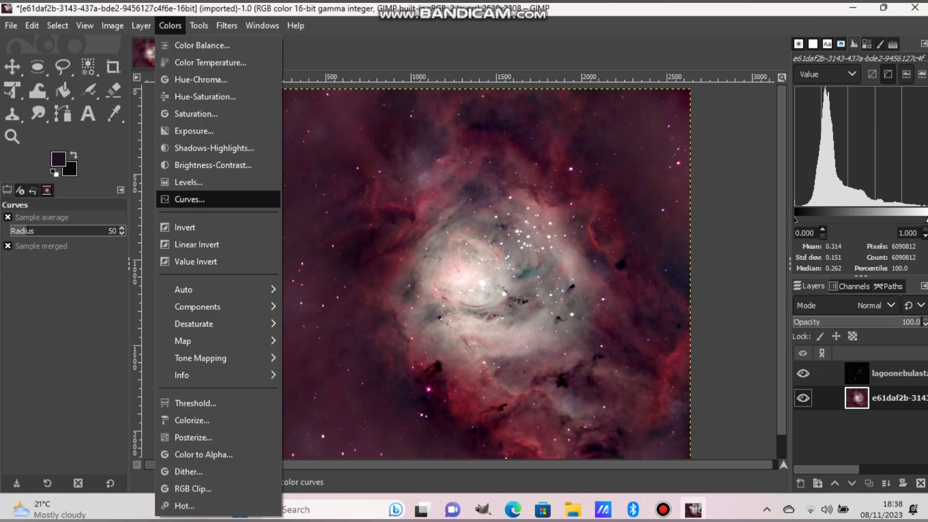
left_click(195, 113)
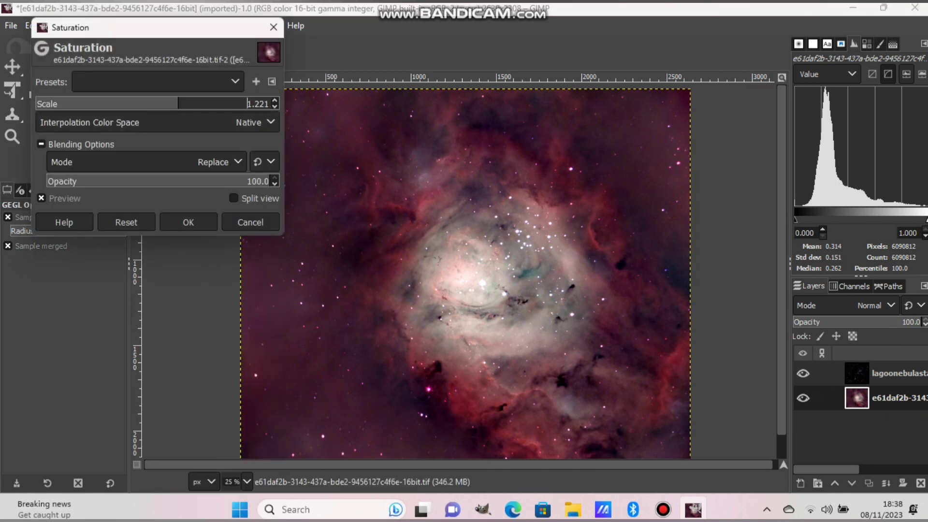
mouse_move(178, 104)
left_mouse_down()
mouse_move(192, 104)
mouse_move(173, 104)
left_mouse_up()
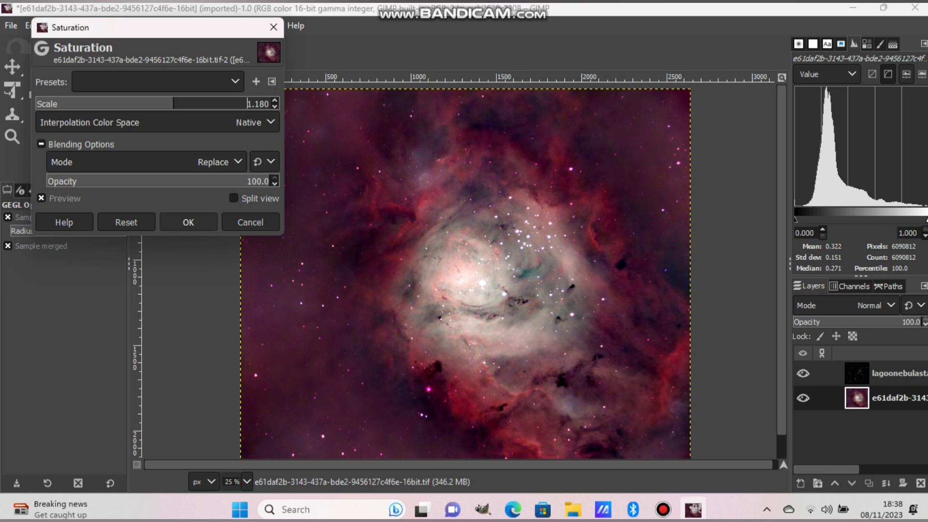
left_click(188, 222)
left_click(170, 25)
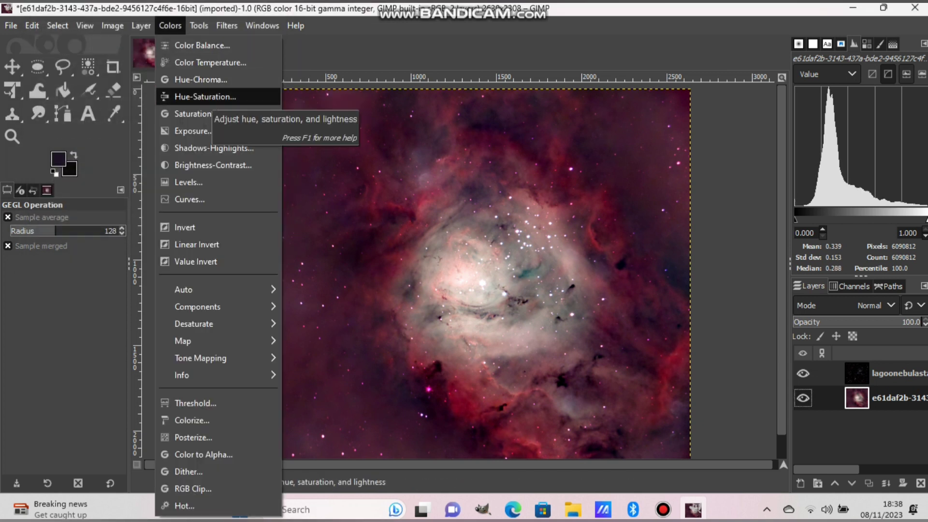
left_click(192, 114)
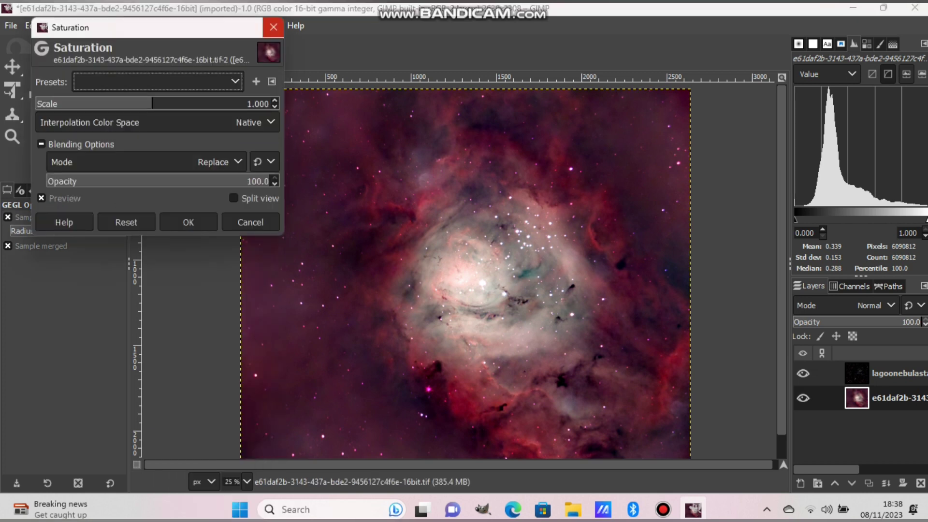
left_click(273, 27)
Step: Use Levels to set the starless layer's Value black input to 2.82 and midtone gamma to 1.25, and apply
left_click(170, 25)
left_click(192, 181)
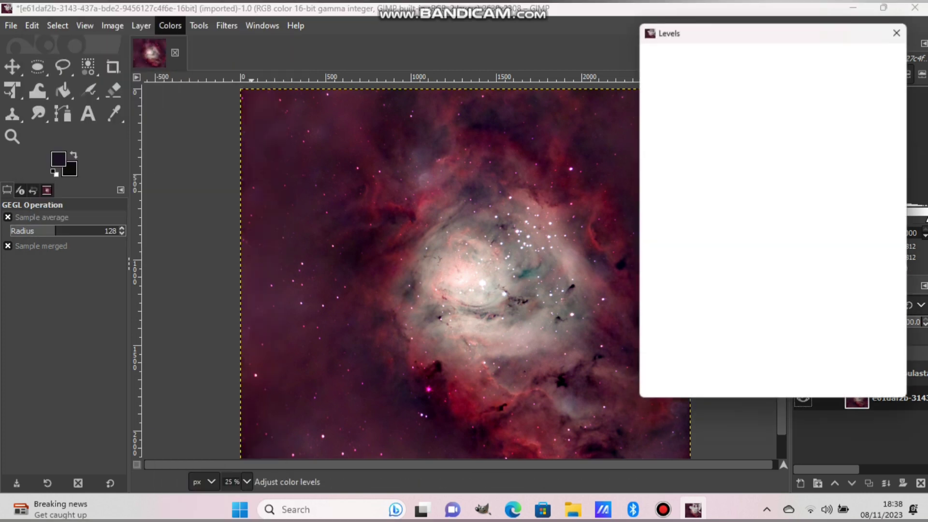
left_click_drag(665, 192, 671, 191)
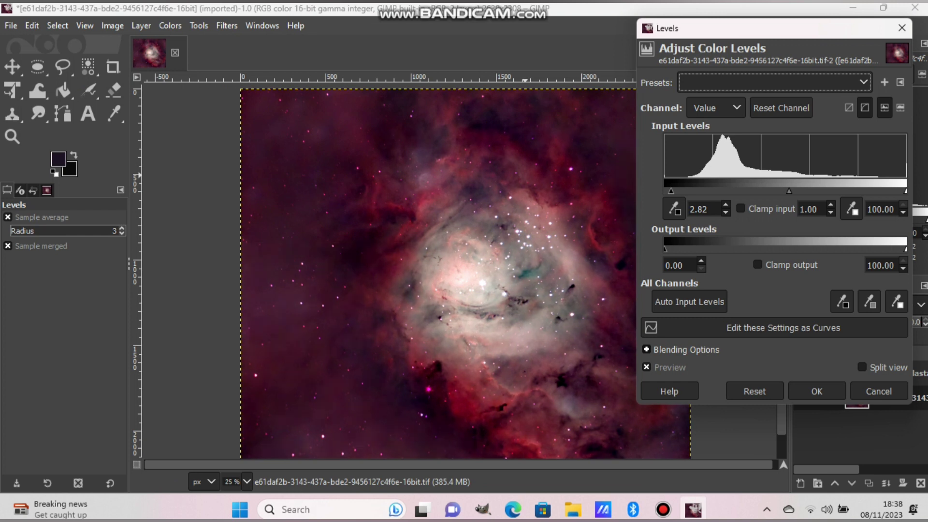
left_click_drag(789, 191, 777, 191)
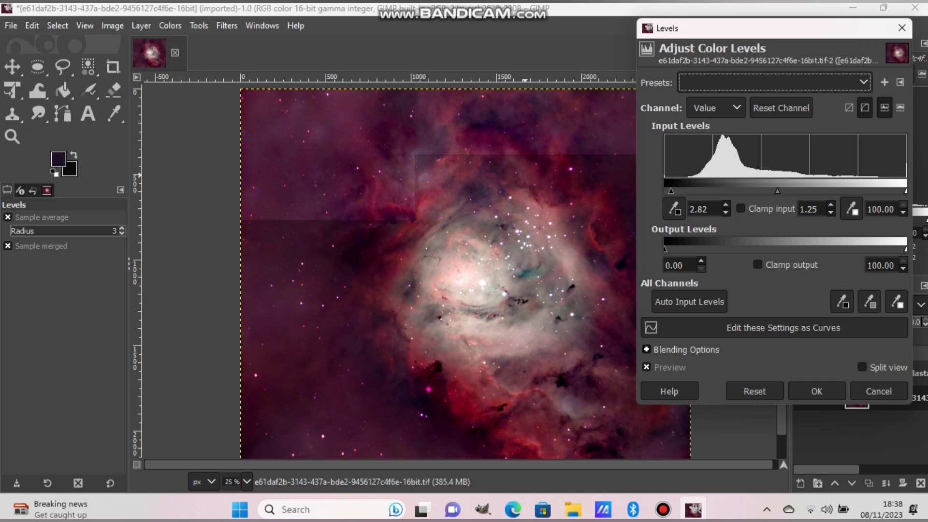
left_click(817, 391)
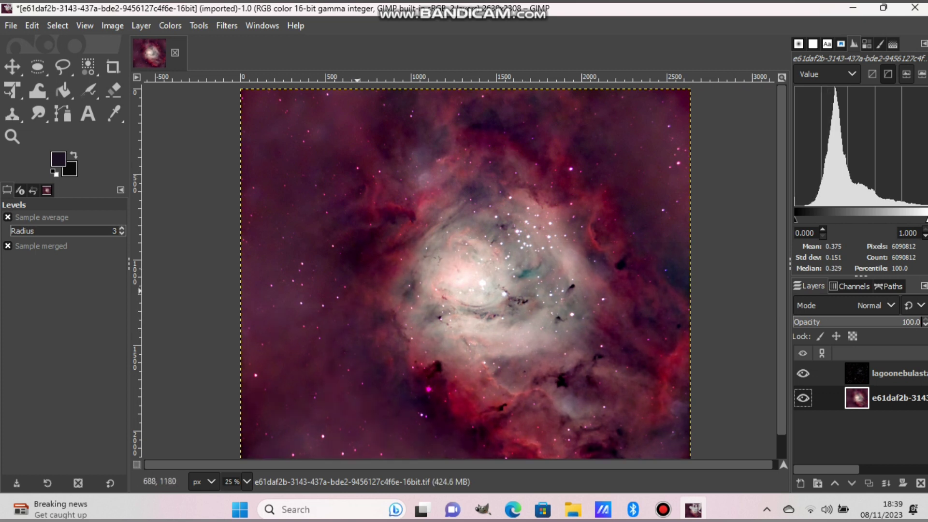
Step: Examine the combined nebula and stars close up across the right side, lower area and upper left of the image
scroll(358, 290, "up", 3)
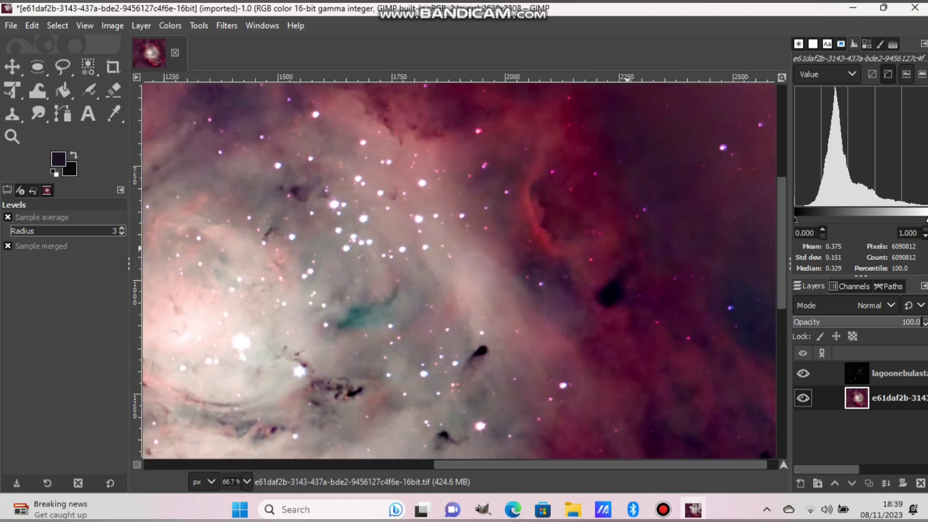
scroll(621, 251, "down", 1)
left_click_drag(781, 251, 781, 376)
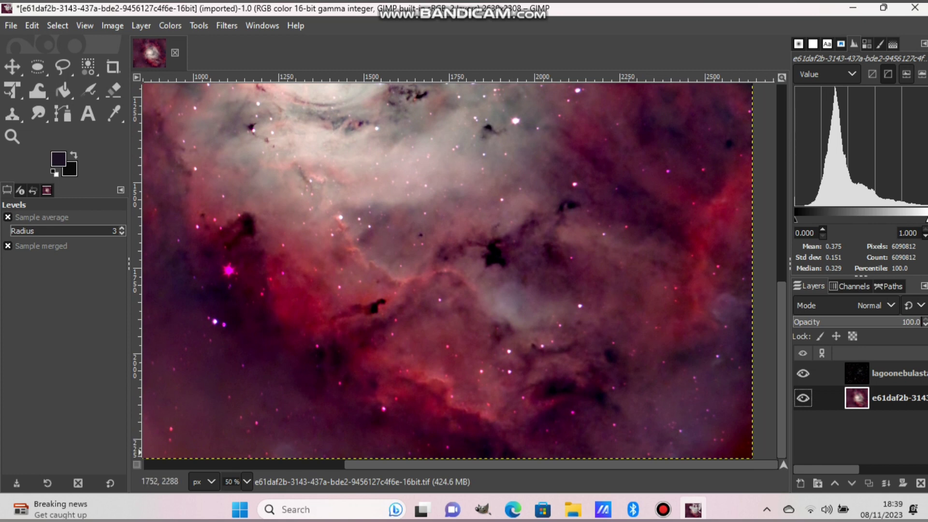
left_click_drag(385, 465, 225, 465)
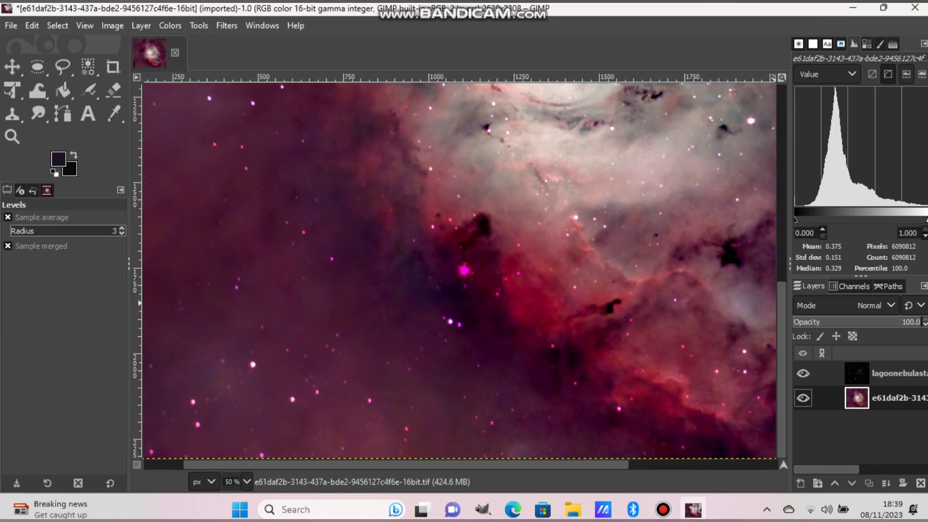
scroll(459, 271, "up", 5)
scroll(626, 195, "up", 2)
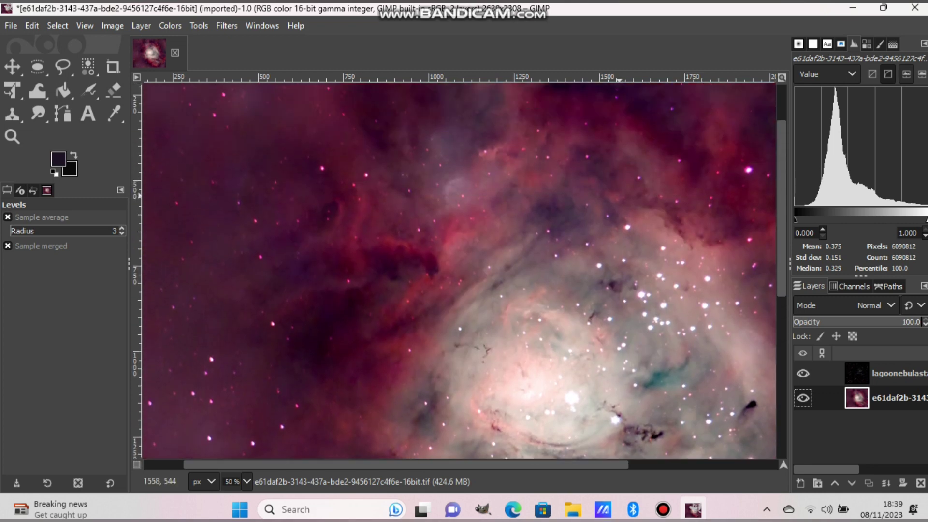
scroll(627, 195, "down", 1)
scroll(620, 197, "down", 1)
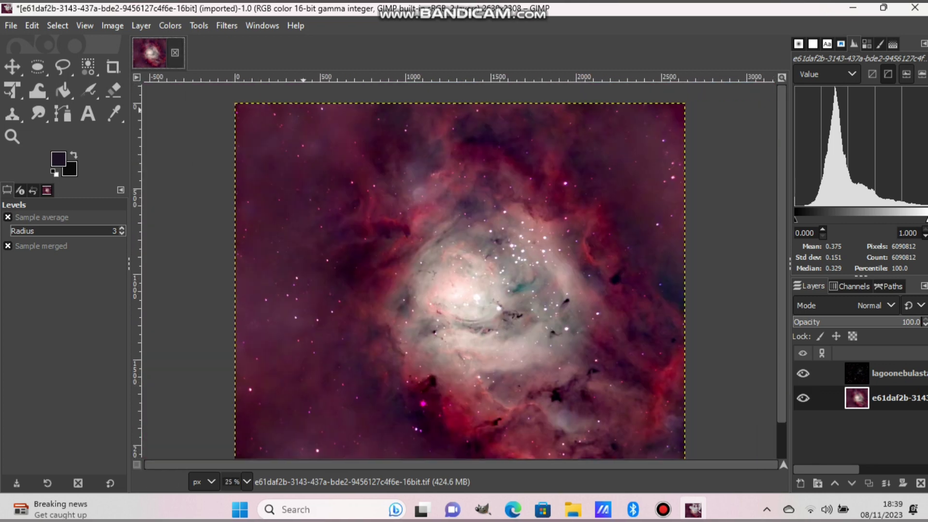
Step: Close the combined image and open 34ceb98e-59f0-4cd9-9051-91a4e091daf9-16bit.tif for editing
key("ctrl+w")
left_click(471, 337)
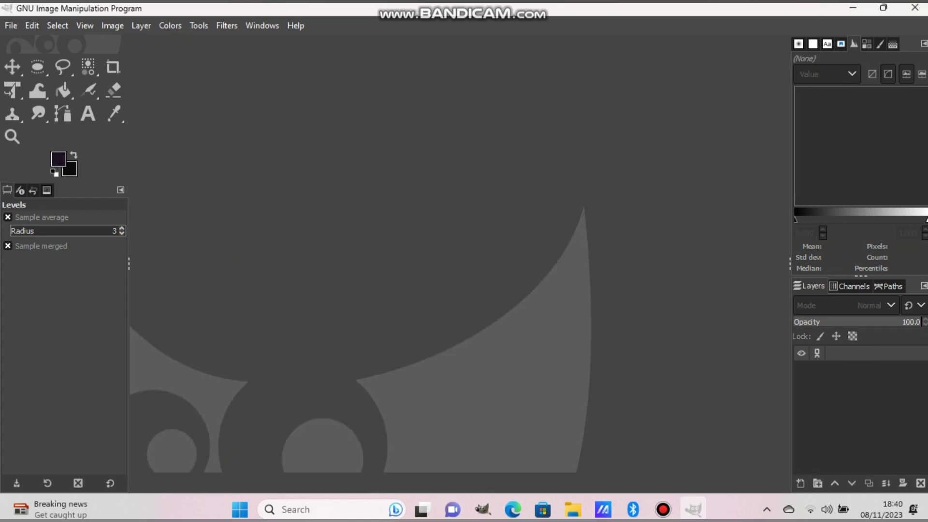
left_click_drag(295, 10, 784, 31)
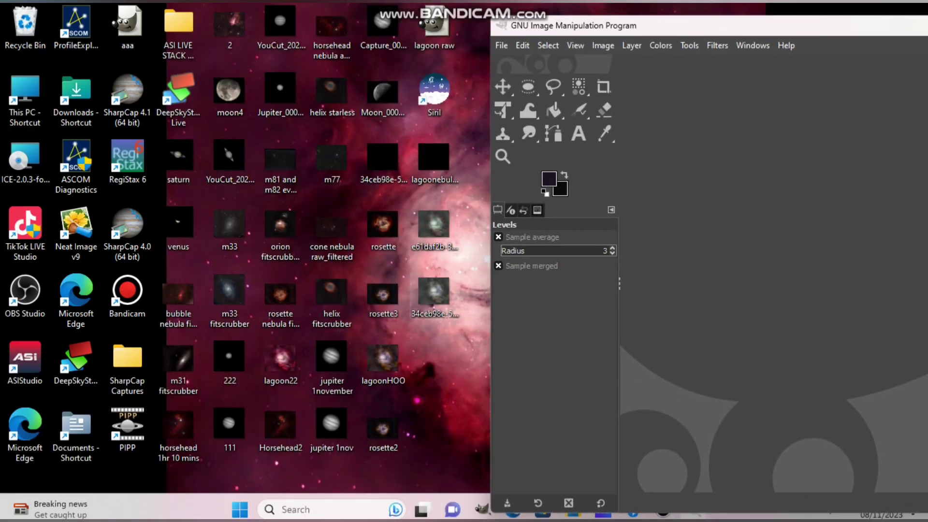
double_click(785, 27)
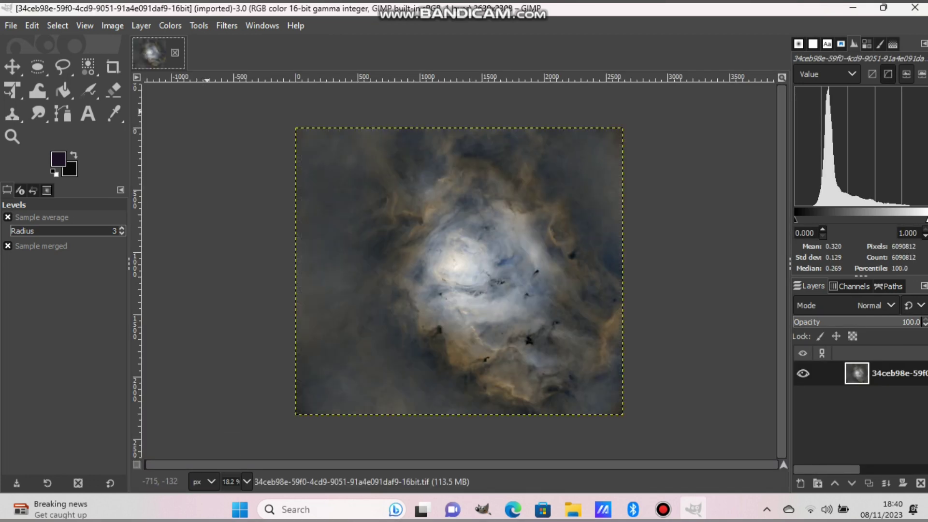
Step: Use Levels to set the new image's Value black input to 9.86 and midtone gamma to 1.19, and apply
left_click(170, 26)
left_click(188, 182)
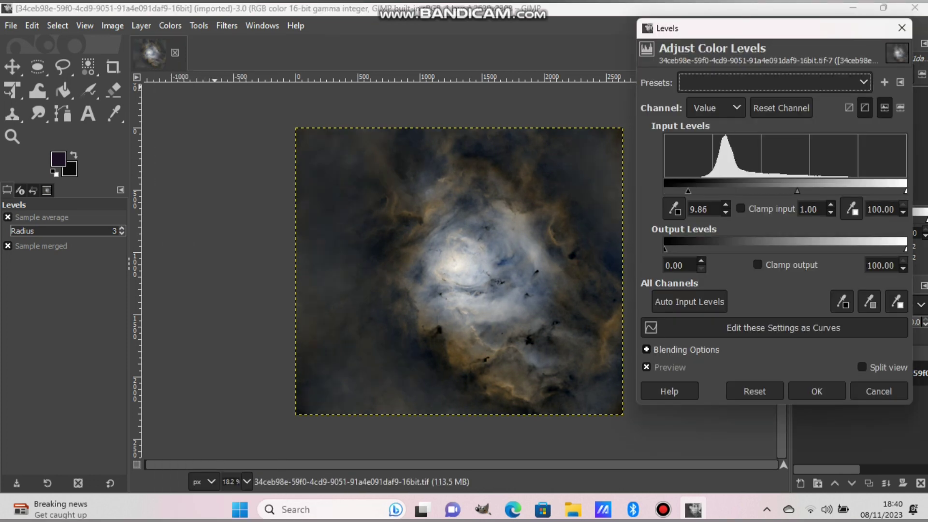
left_click_drag(797, 190, 789, 190)
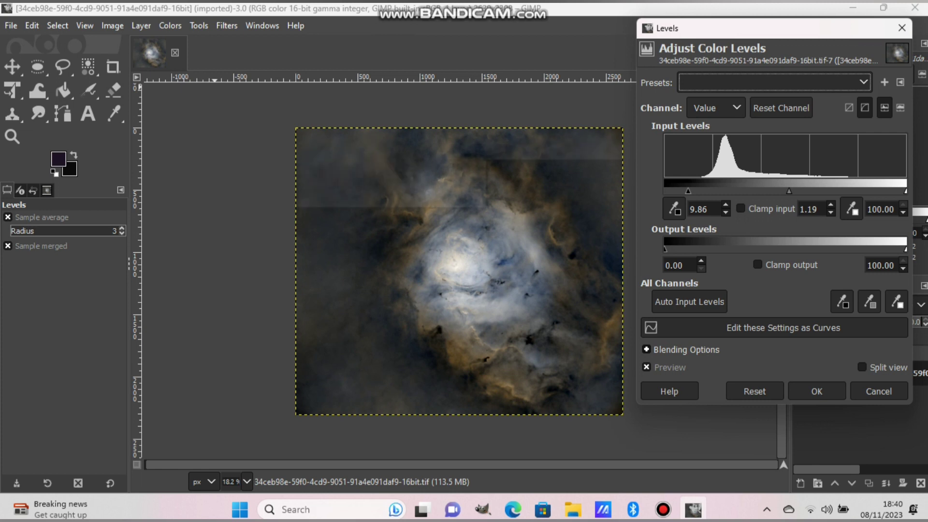
key("Return")
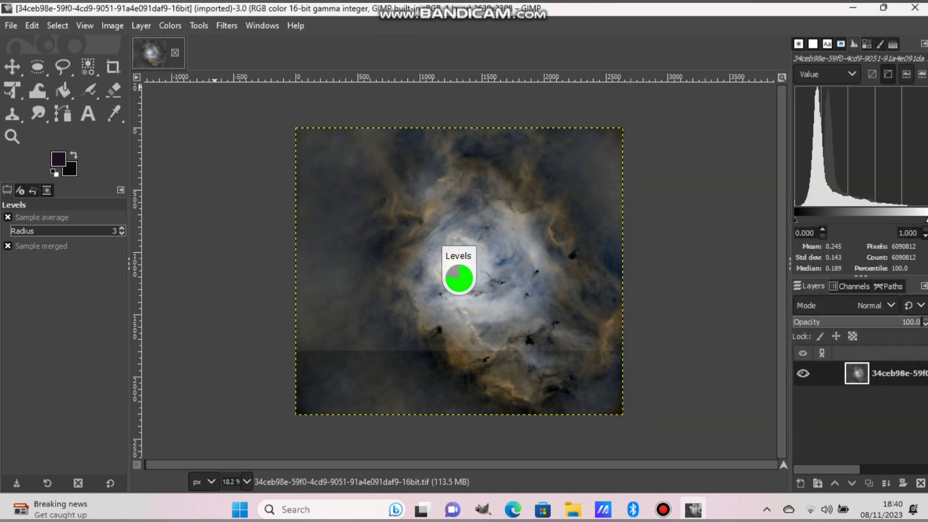
left_click(170, 25)
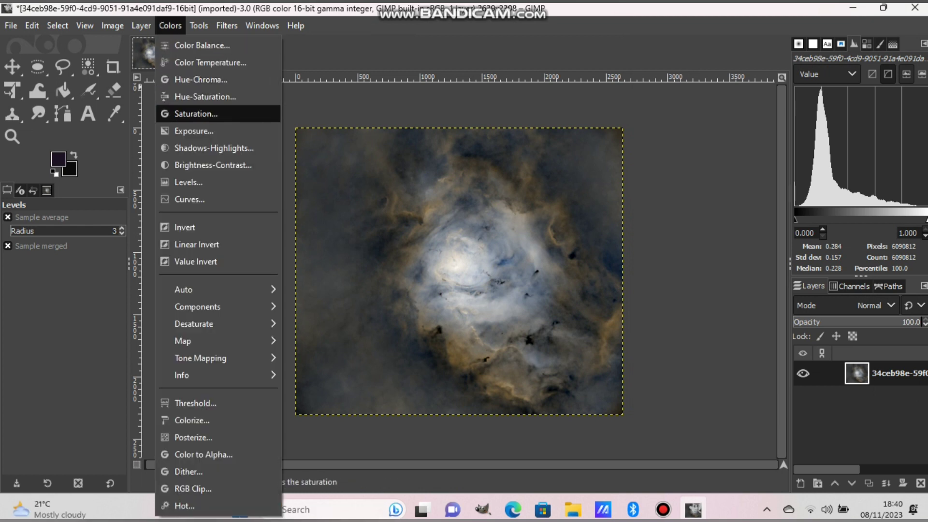
left_click(211, 97)
left_click(274, 27)
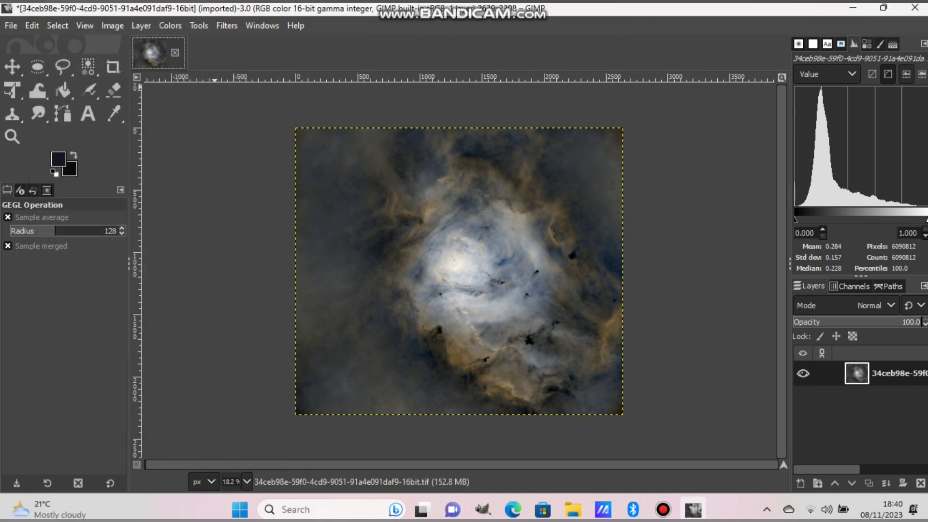
Step: Increase the starless nebula image's saturation with a scale of 1.390 and apply
left_click(171, 25)
left_click(203, 110)
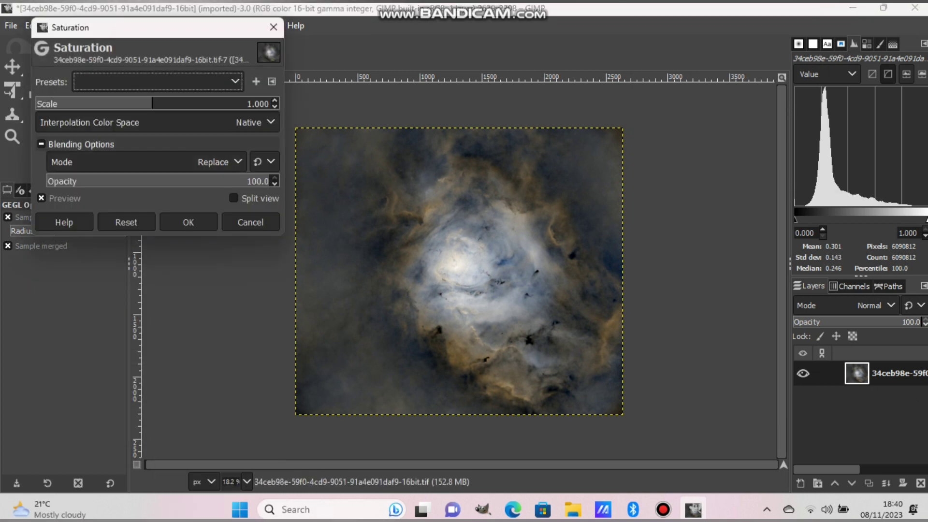
left_click(197, 104)
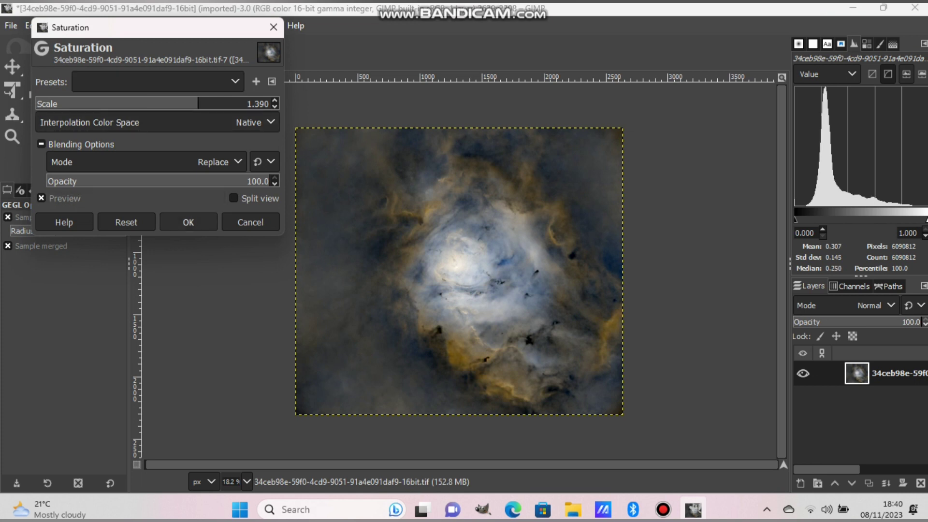
left_click(188, 222)
Step: Use Levels to set the Blue channel's midtone gamma to 0.90 on the starless image, and apply
left_click(170, 25)
left_click(188, 181)
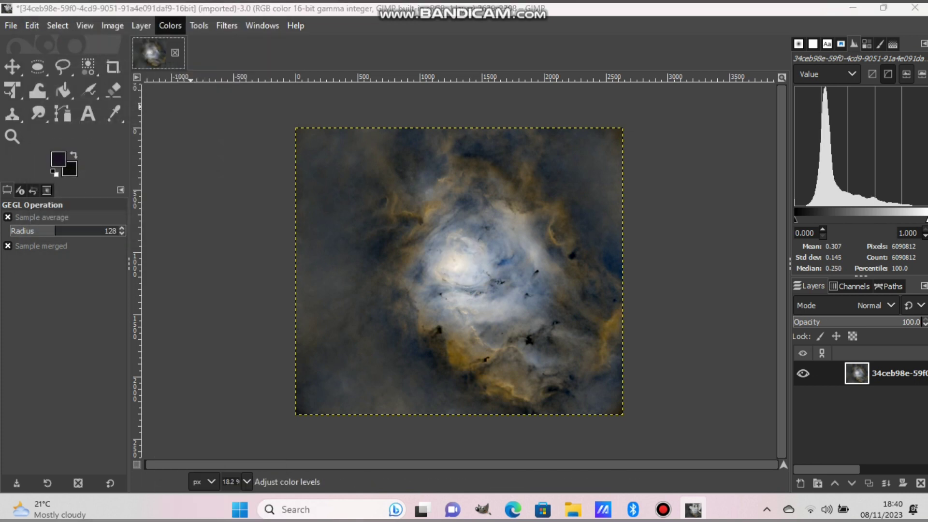
left_click(715, 107)
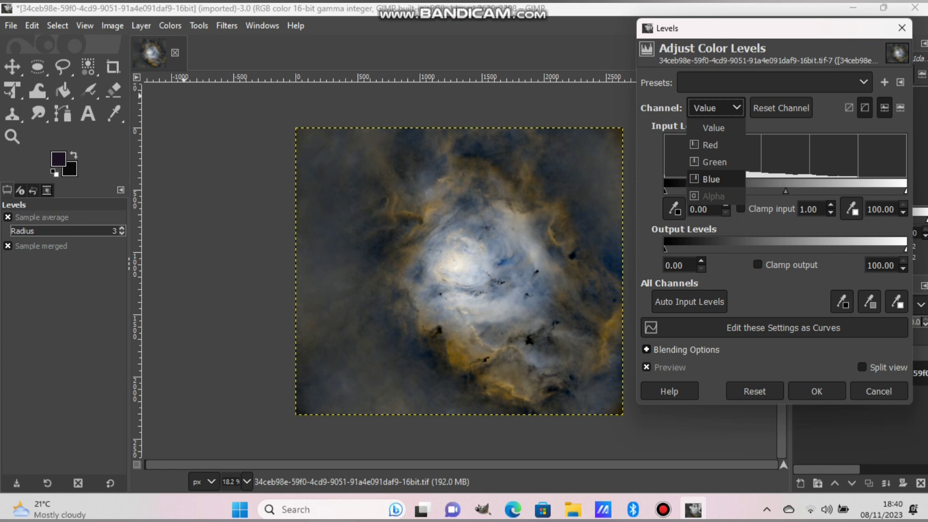
left_click(711, 179)
left_click_drag(785, 191, 789, 191)
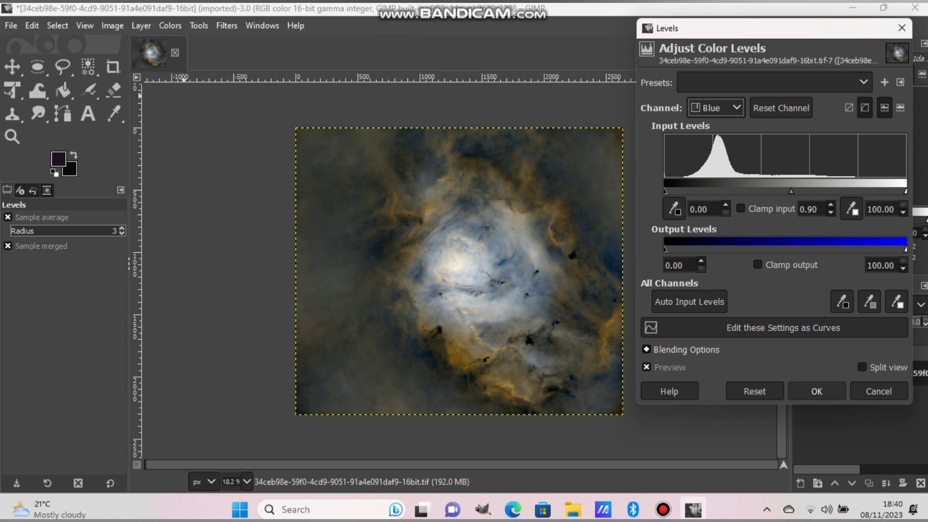
left_click(817, 392)
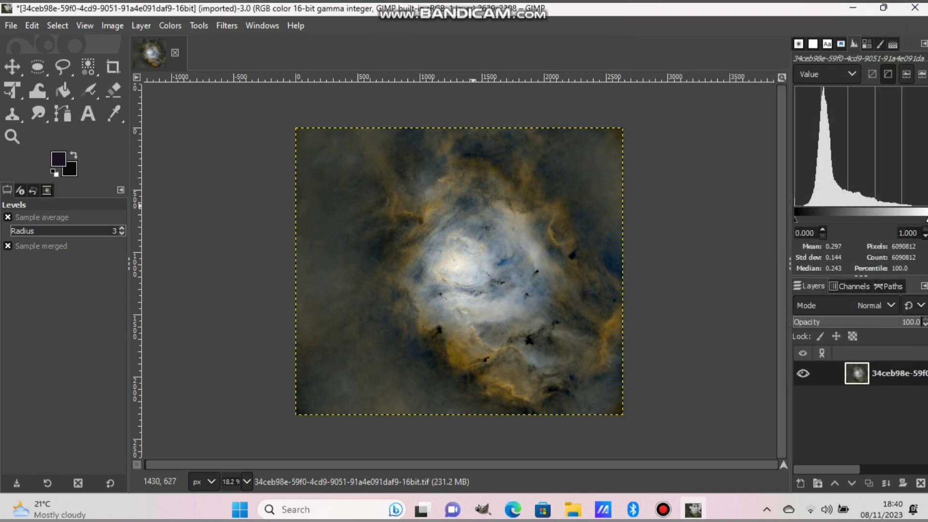
Step: Use Levels to set the Red channel's white input to 88.73 on the starless image, and apply
scroll(473, 206, "up", 2)
scroll(473, 206, "down", 1)
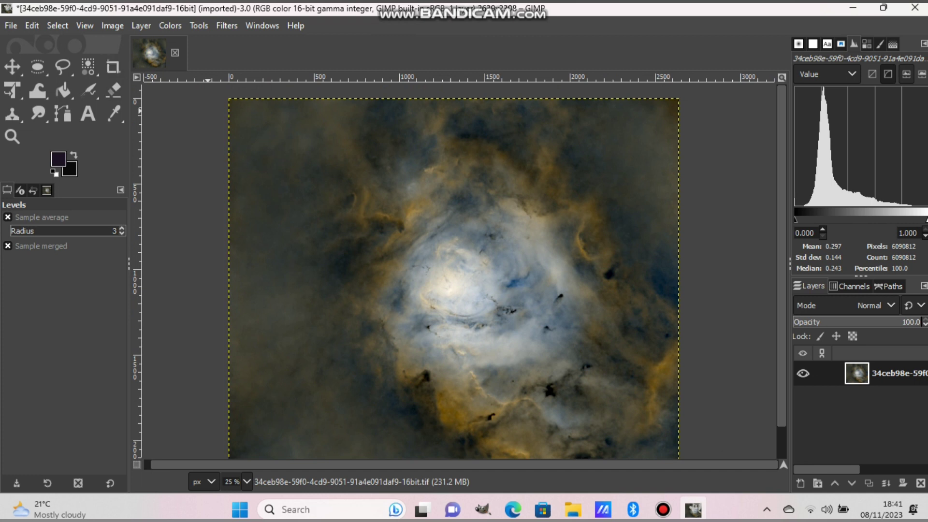
left_click(170, 26)
left_click(194, 182)
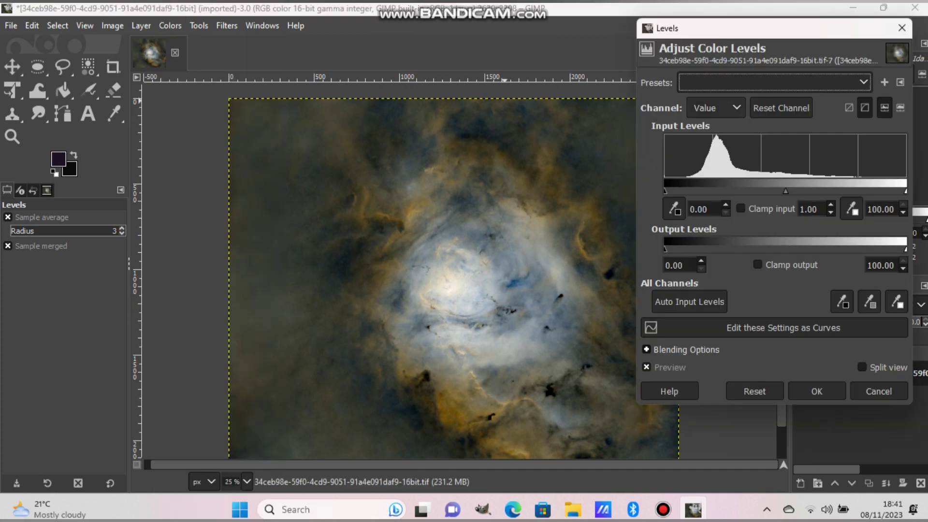
left_click(716, 107)
left_click(712, 145)
left_click_drag(905, 191, 879, 191)
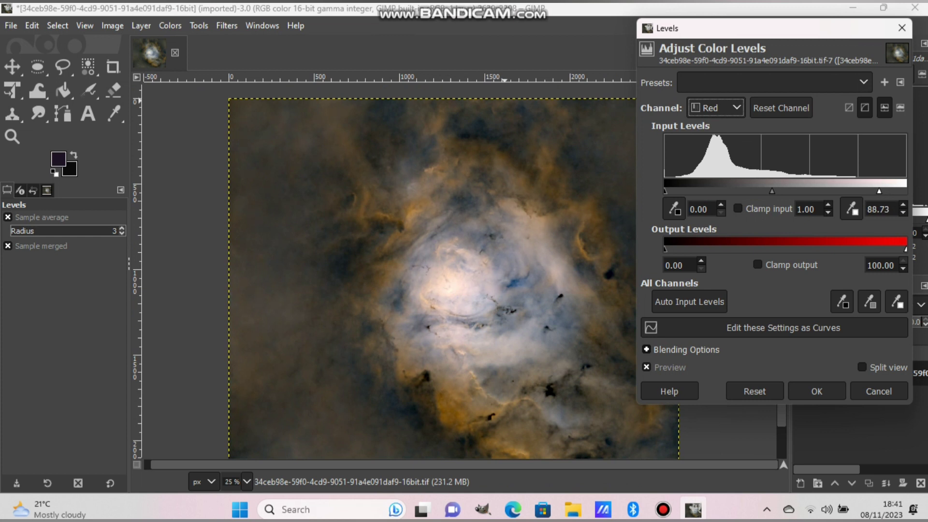
left_click(817, 391)
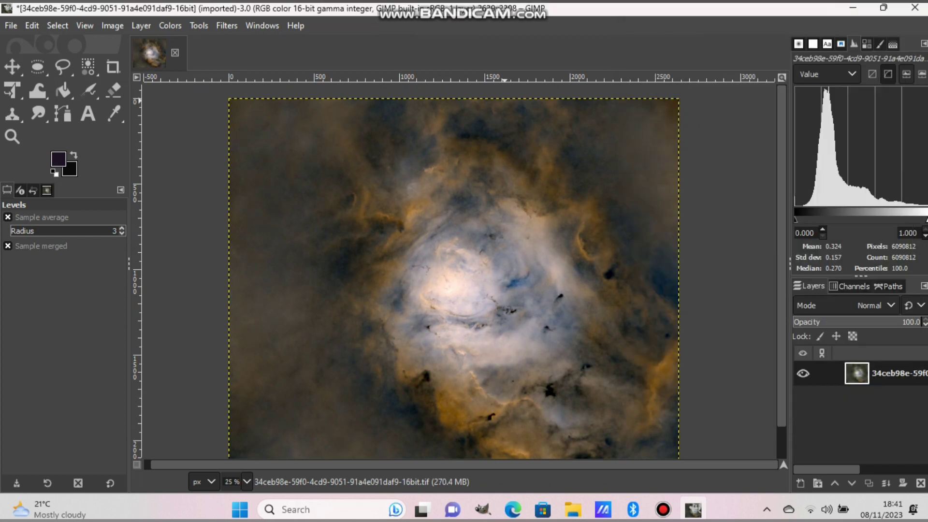
Step: Add lagoonebulastars.tif as a layer above the starless nebula and set its blend mode to Dodge
left_click(11, 25)
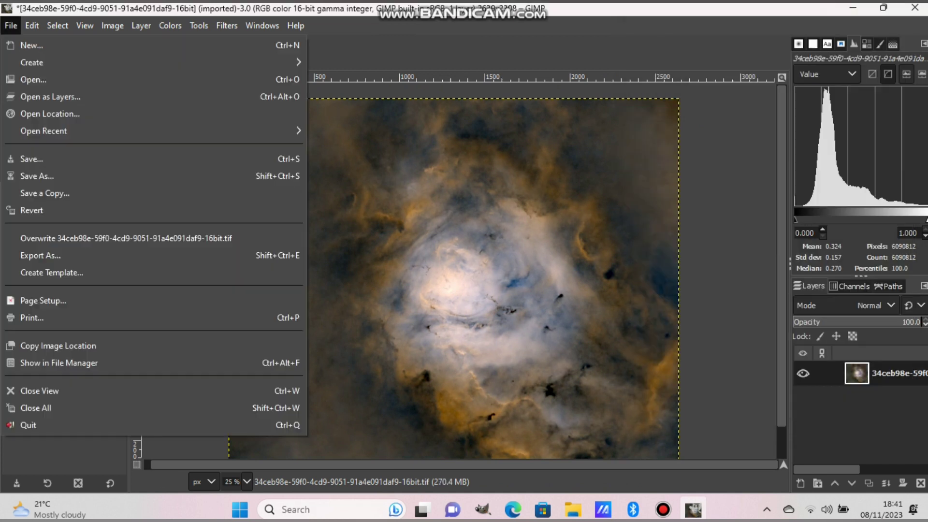
left_click(48, 95)
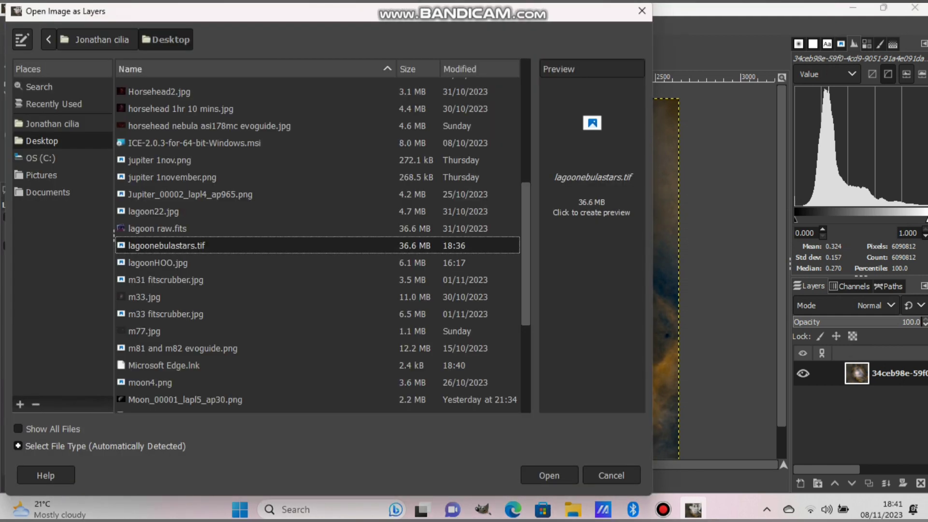
left_click(167, 245)
left_click(549, 475)
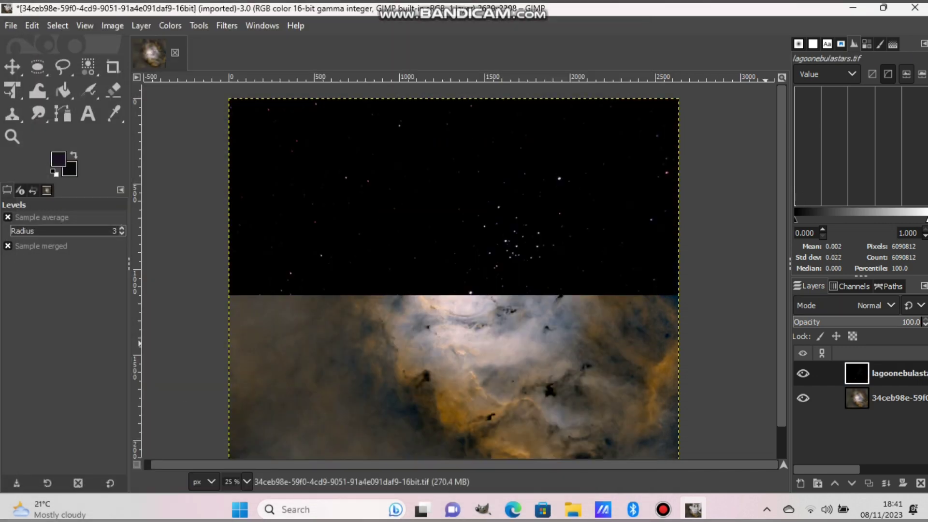
left_click(847, 305)
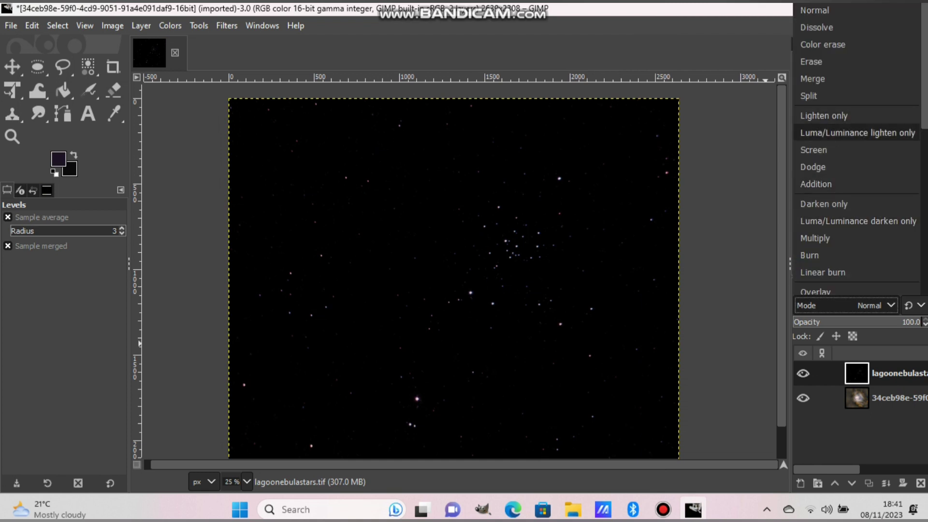
left_click(813, 167)
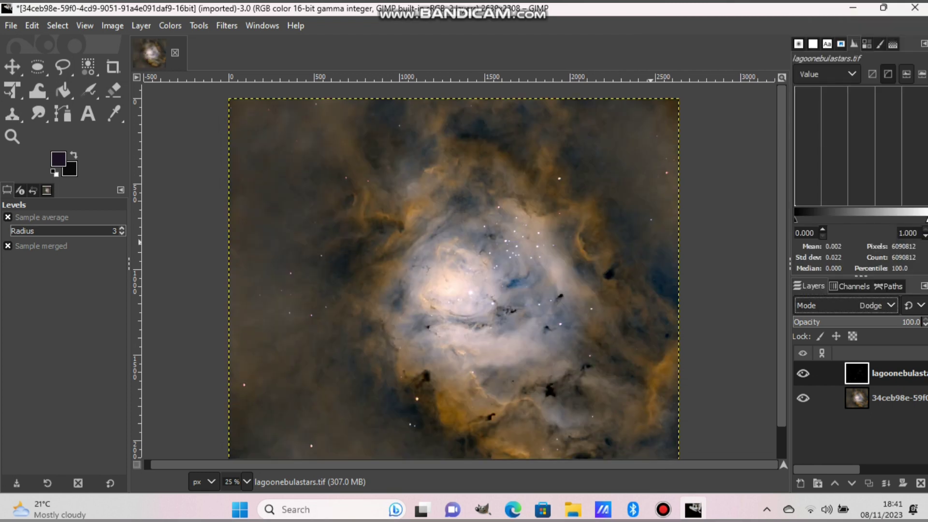
Step: Brighten the stars layer with Curves by raising the shadow part of the Value curve steeply, and apply
left_click(170, 26)
left_click(183, 199)
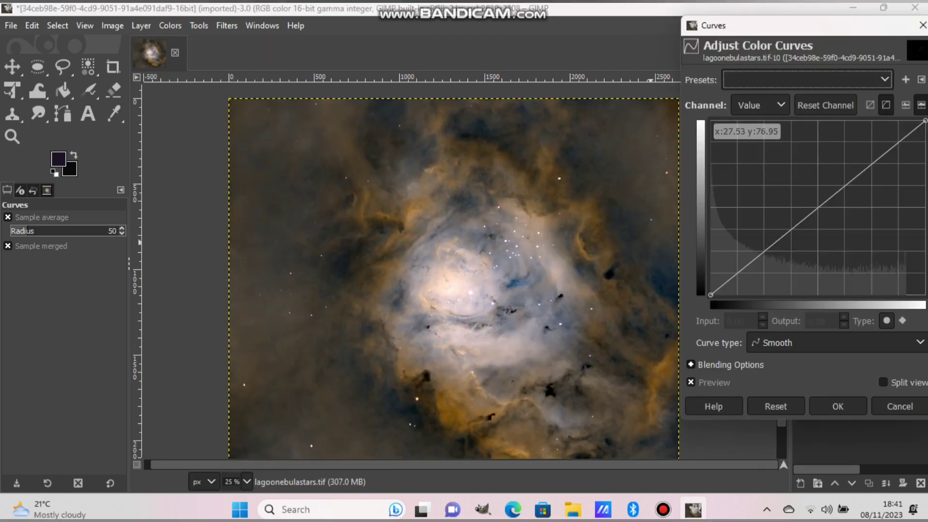
left_click_drag(740, 271, 740, 190)
left_click(838, 406)
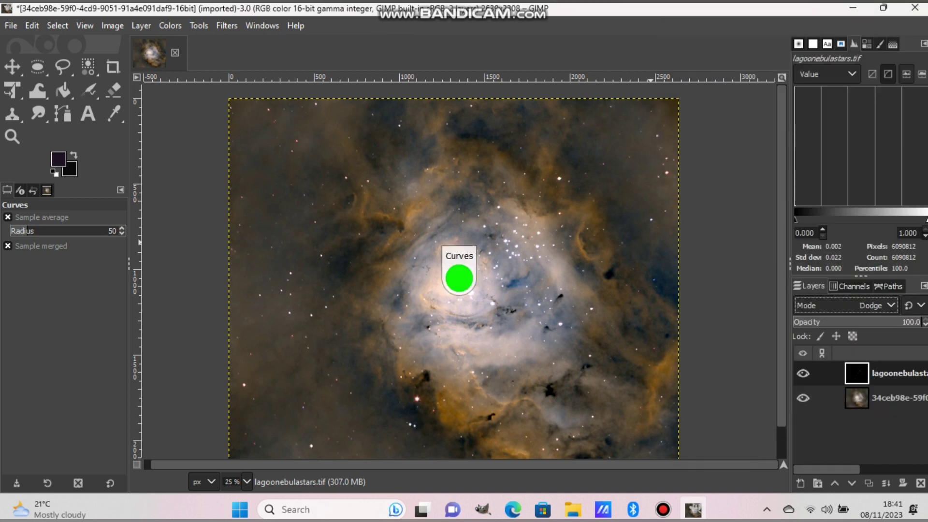
Step: Apply a second Curves adjustment to the stars layer that brings out the fainter stars
scroll(454, 271, "down", 2)
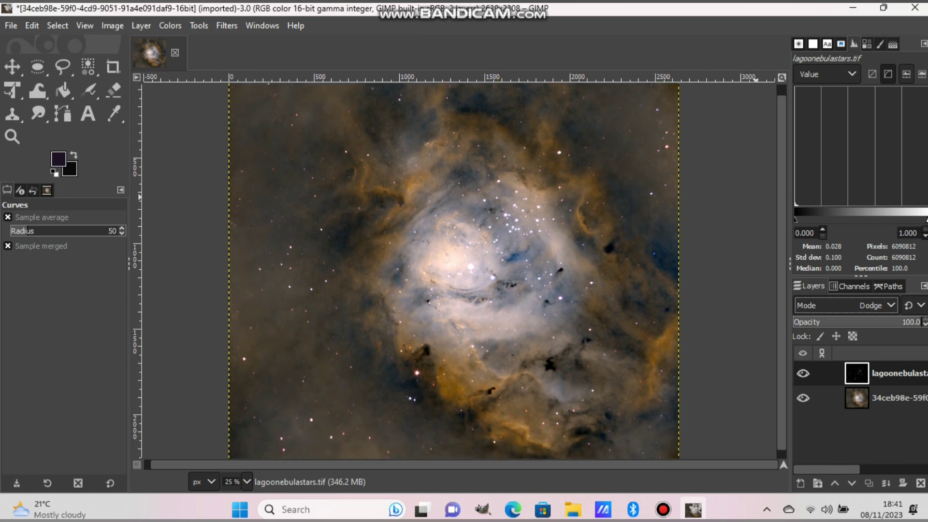
left_click(170, 25)
left_click(184, 200)
left_click_drag(720, 147, 760, 217)
left_click(838, 406)
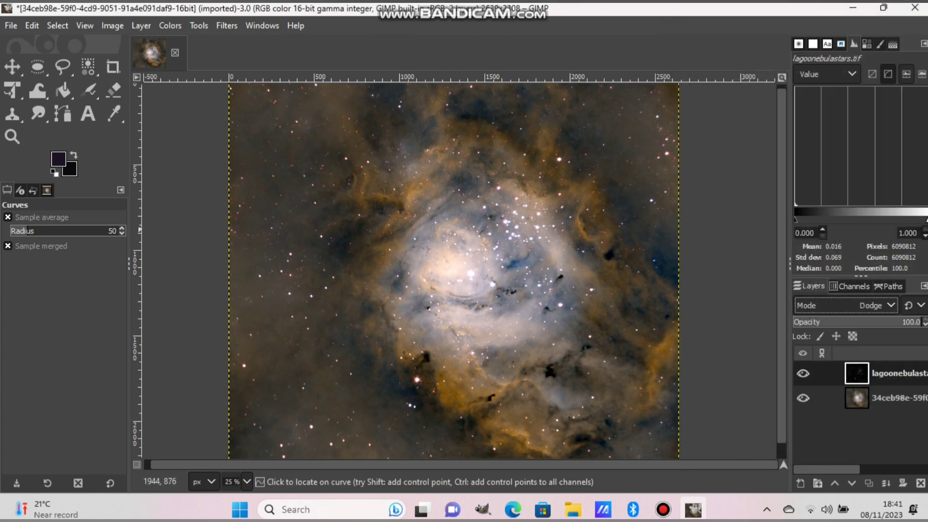
Step: Increase the stars layer's saturation with a scale of 1.727, and apply a second, similarly strong saturation boost
left_click(170, 25)
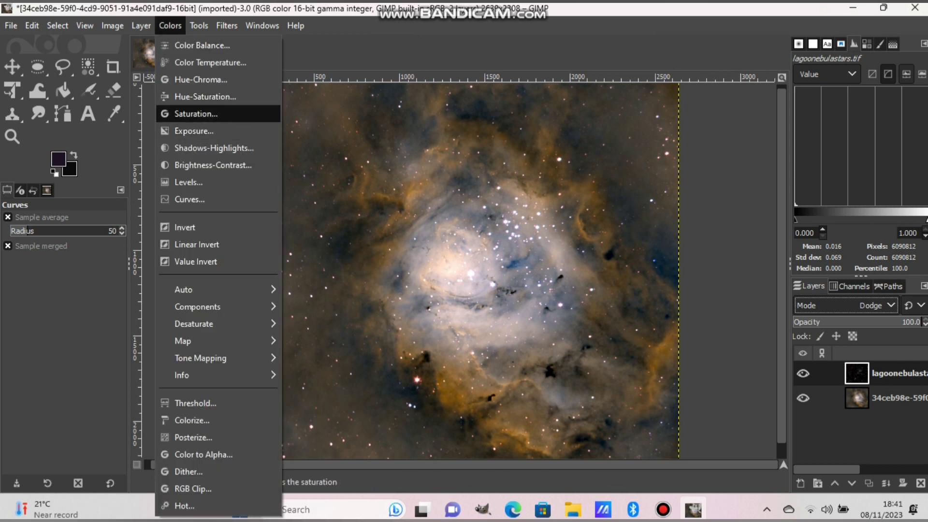
left_click(195, 113)
left_click_drag(192, 103, 237, 104)
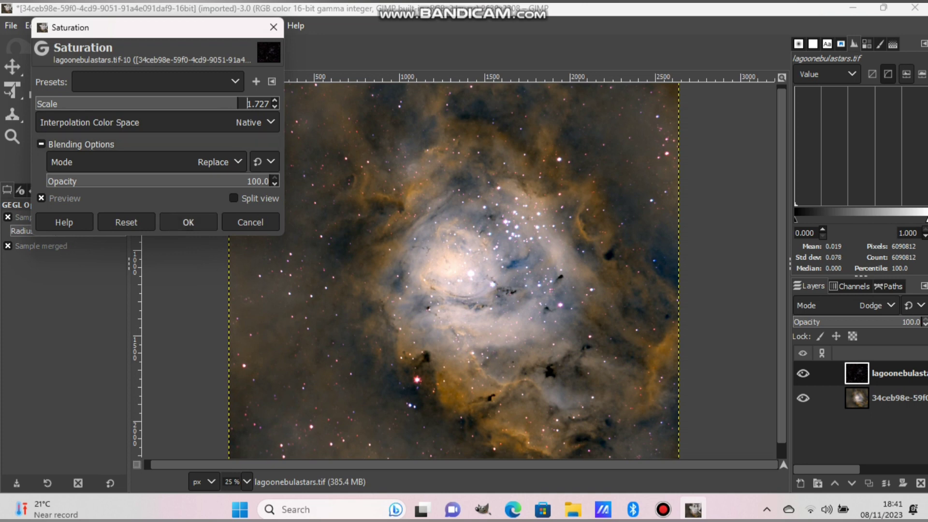
left_click(188, 222)
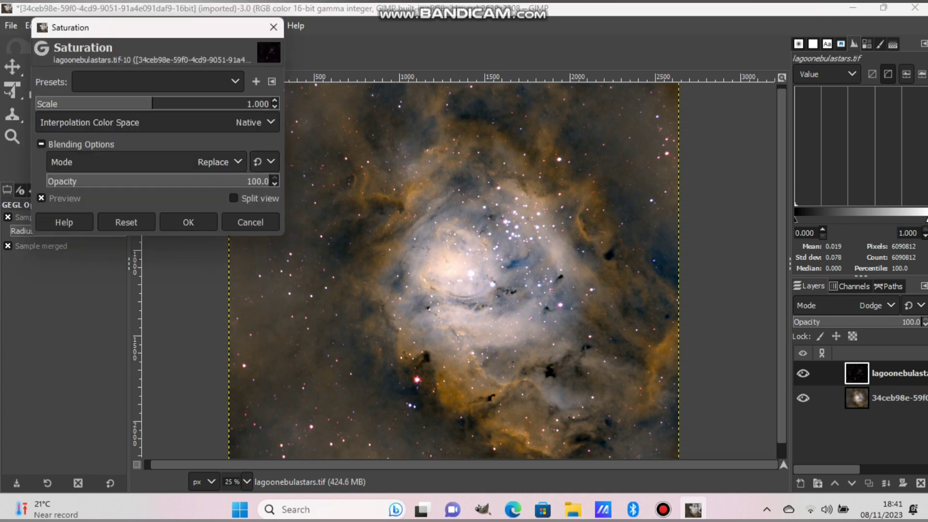
left_click(239, 103)
key("Return")
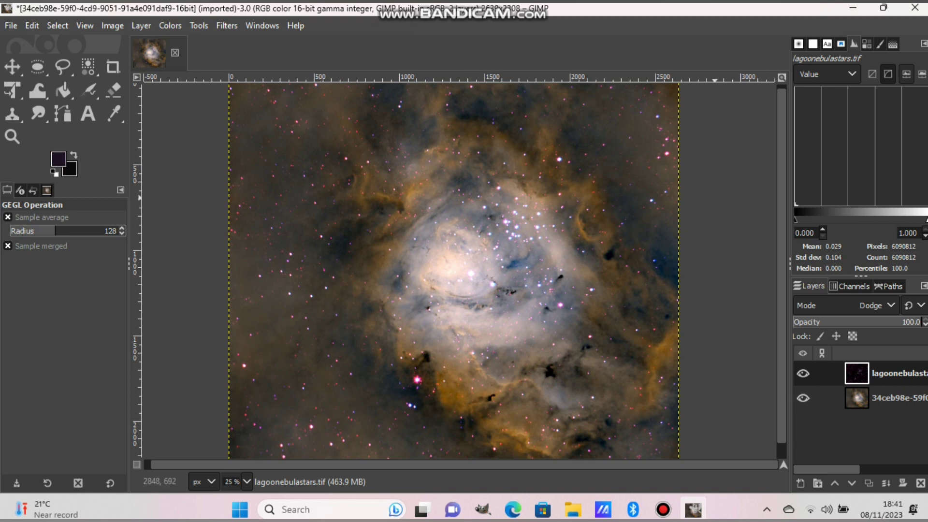
Step: Select the starless nebula layer, moderately increase its saturation and apply
left_click(857, 397)
left_click(170, 25)
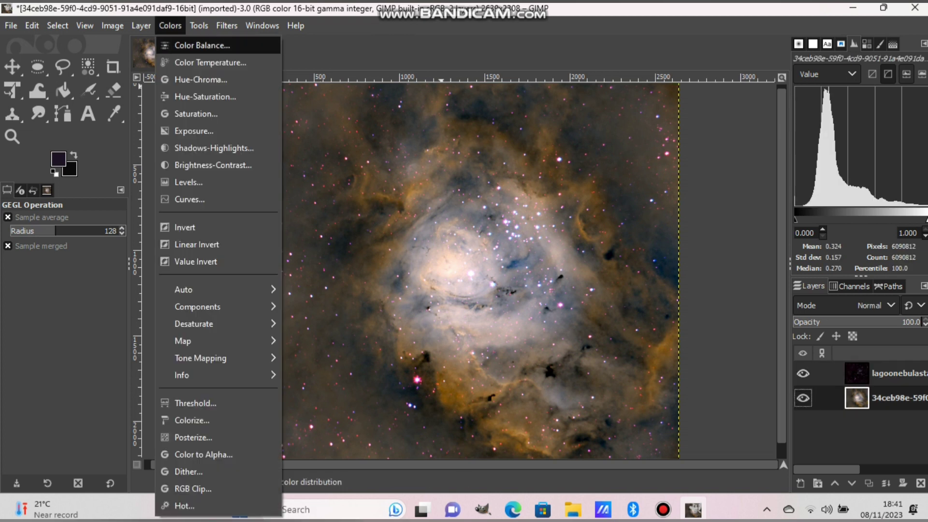
left_click(193, 111)
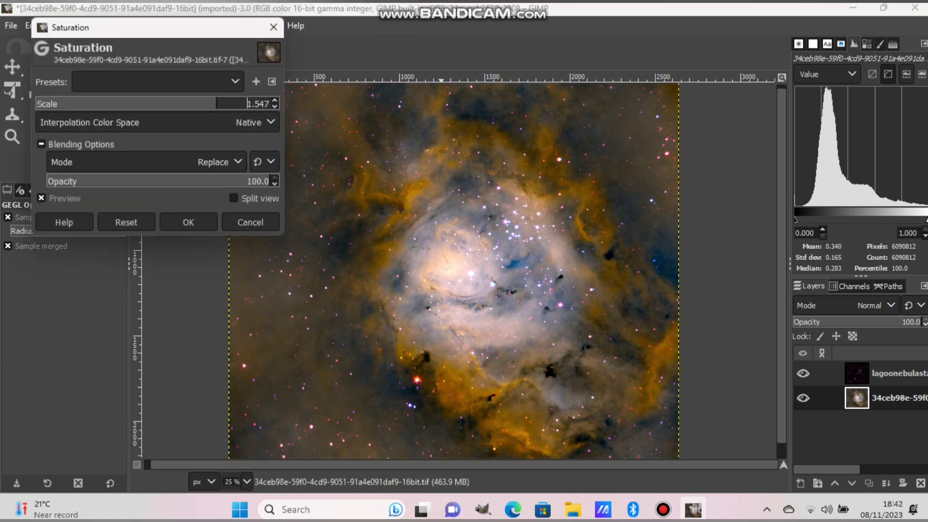
left_click(188, 222)
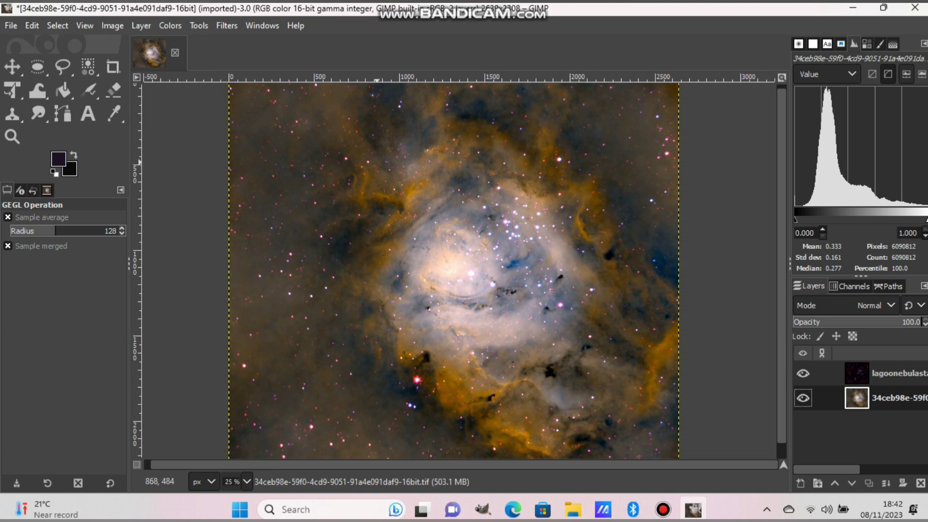